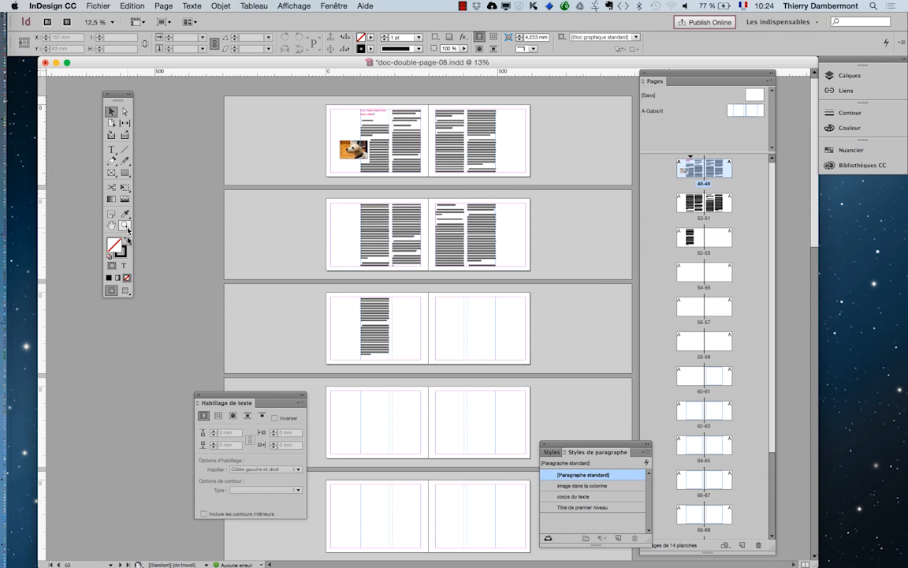
# Place the Dog-Animal-P...Play-Cute.psd cut-out image at about 128 × 171 mm on the pasteboard beside spread 48-49.
pyautogui.click(490, 149)
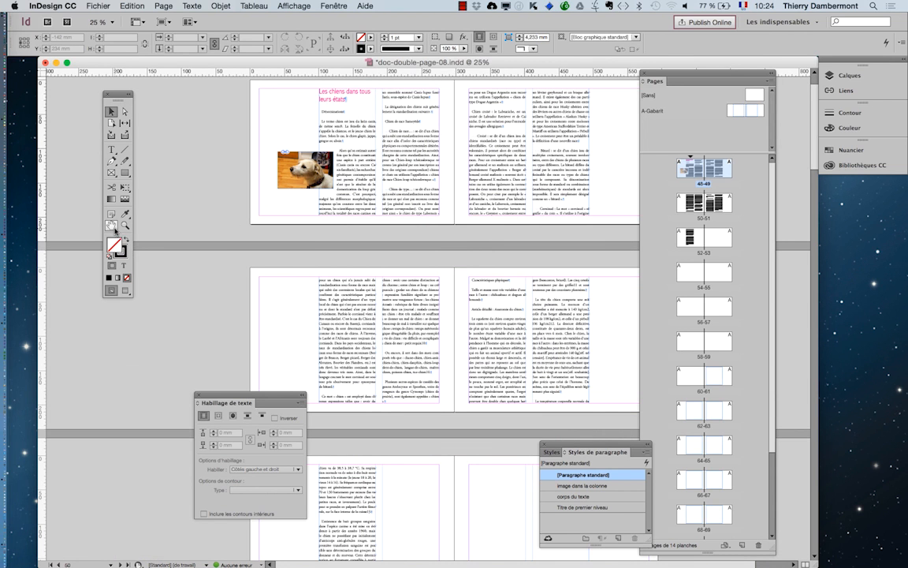
pyautogui.press('h')
pyautogui.moveTo(315, 248); pyautogui.dragTo(264, 282)
pyautogui.moveTo(651, 93); pyautogui.dragTo(761, 224)
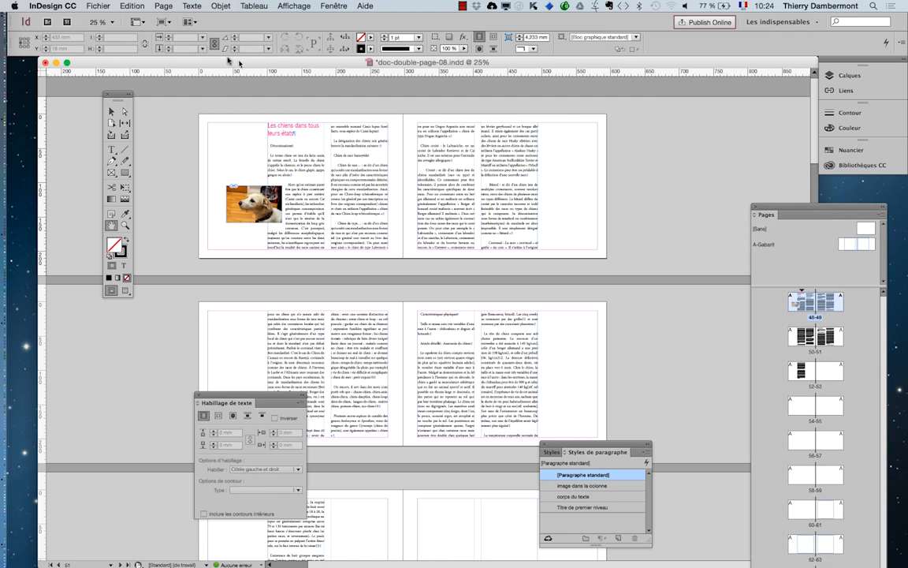
pyautogui.click(98, 6)
pyautogui.click(115, 146)
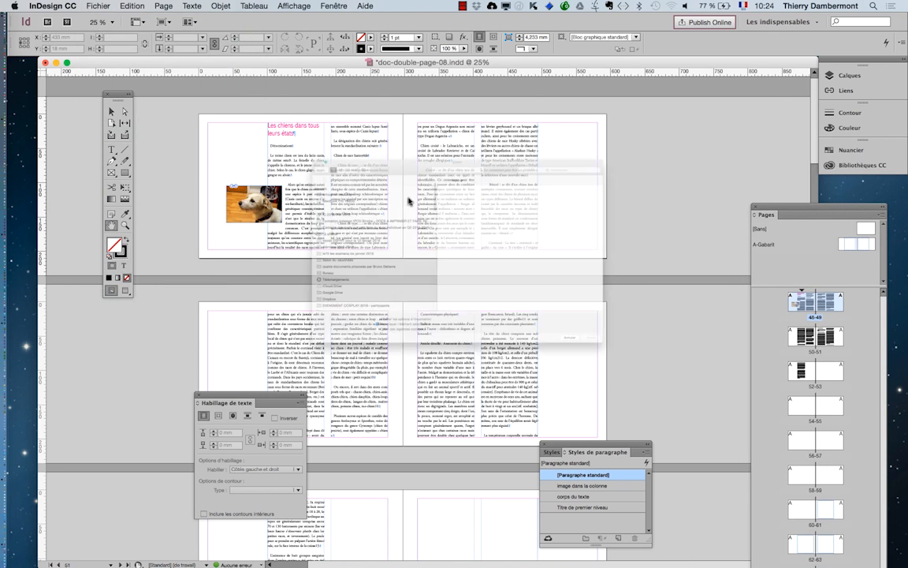
pyautogui.click(488, 128)
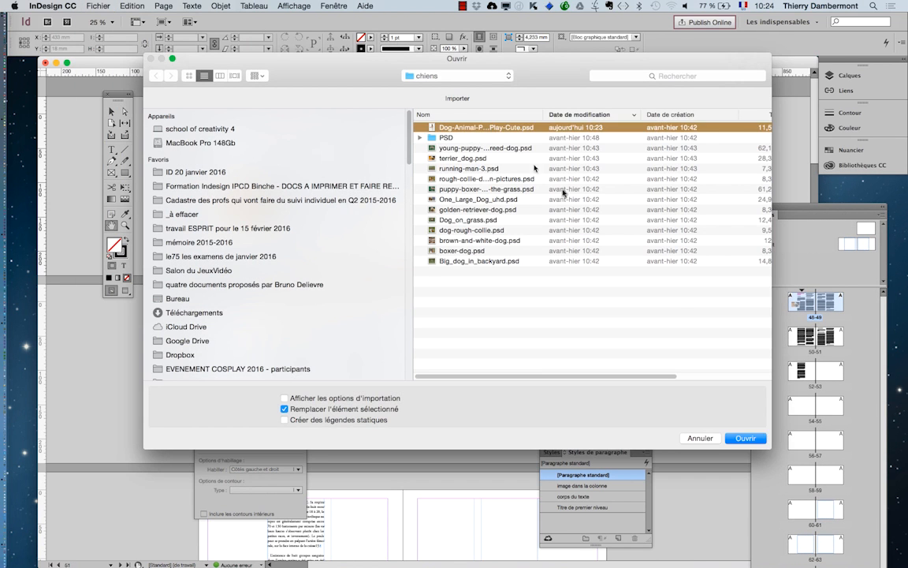
pyautogui.click(752, 440)
pyautogui.moveTo(622, 160); pyautogui.dragTo(709, 275)
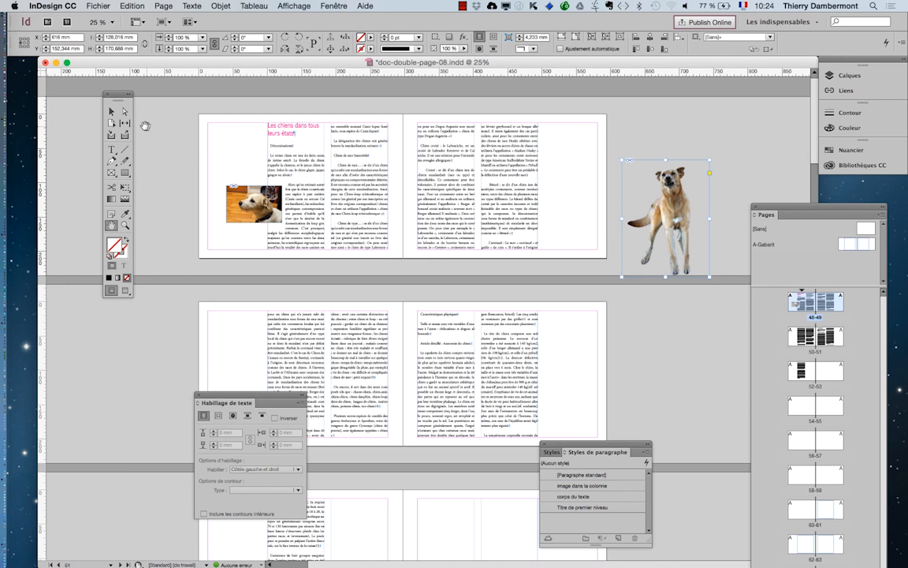
pyautogui.click(111, 112)
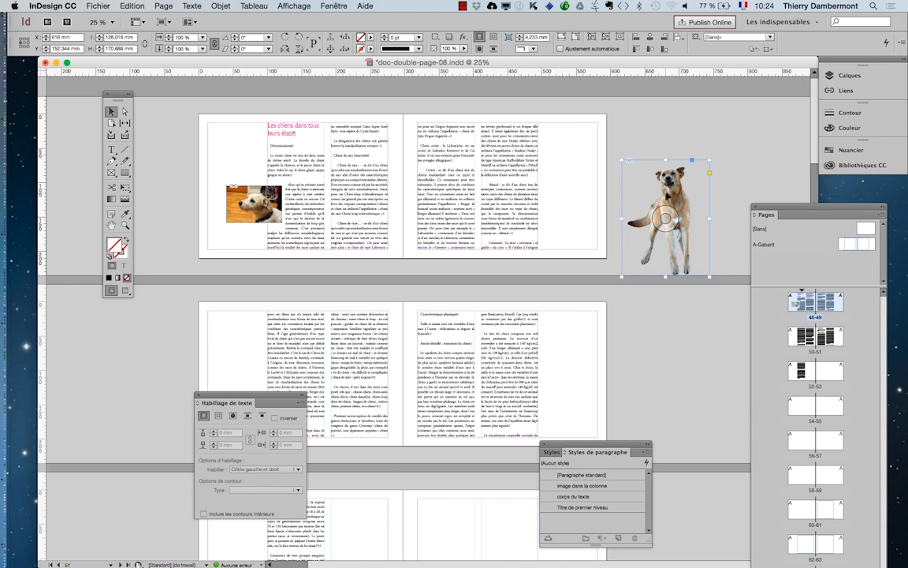
pyautogui.moveTo(671, 193); pyautogui.dragTo(662, 160)
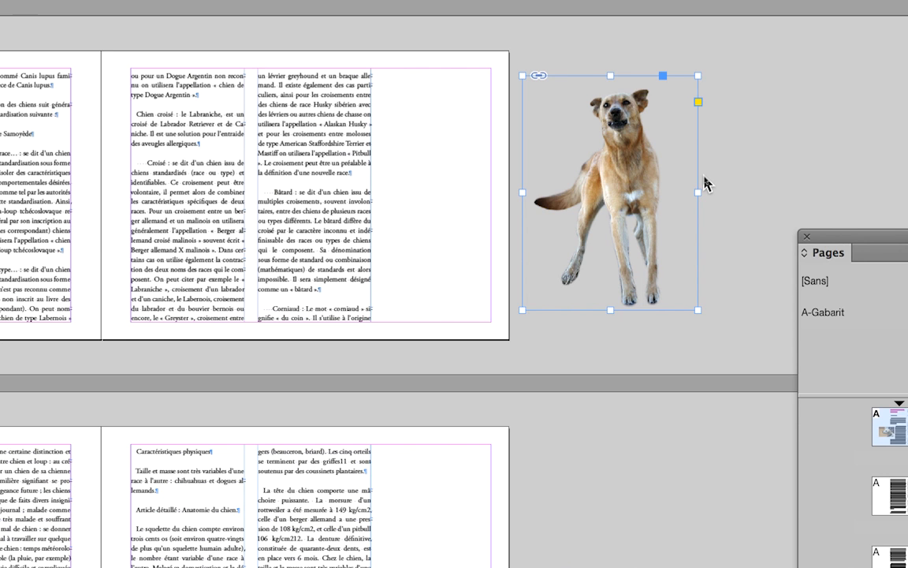
# Examine the transparent cut-out edges of the placed dog image up close around its tail, legs and head.
pyautogui.scroll(4, 585, 212)
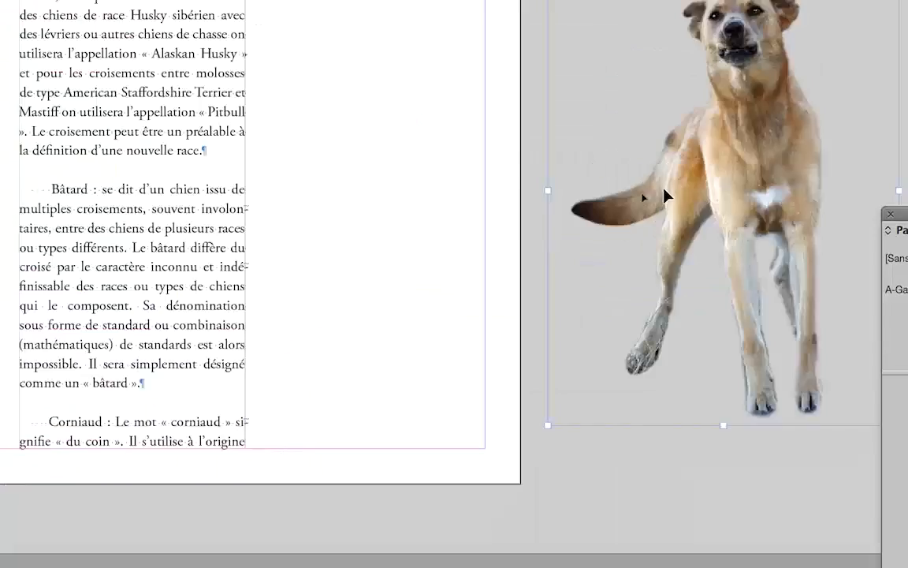
pyautogui.scroll(3, 669, 194)
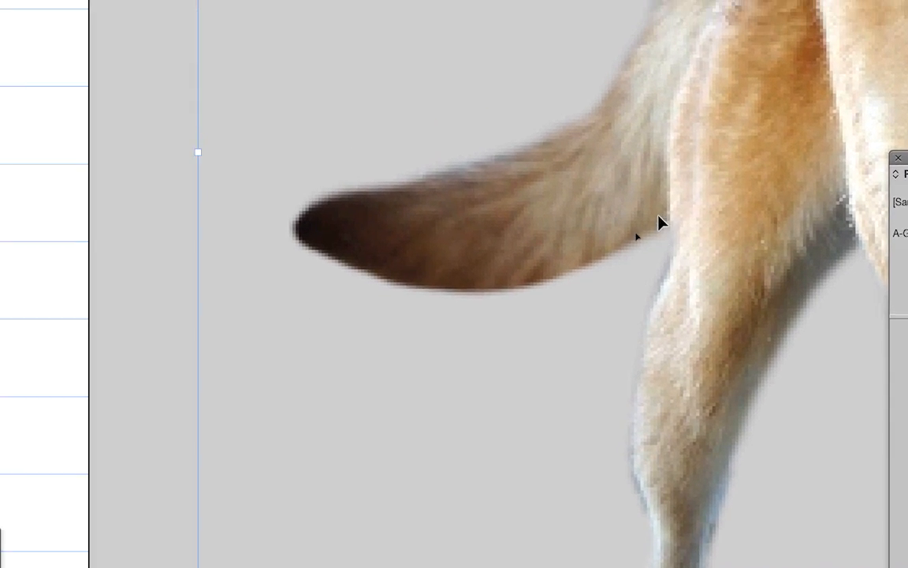
pyautogui.press('space')
pyautogui.moveTo(672, 161); pyautogui.dragTo(488, 542)
pyautogui.moveTo(601, 325); pyautogui.dragTo(591, 224)
pyautogui.moveTo(558, 138); pyautogui.dragTo(503, 208)
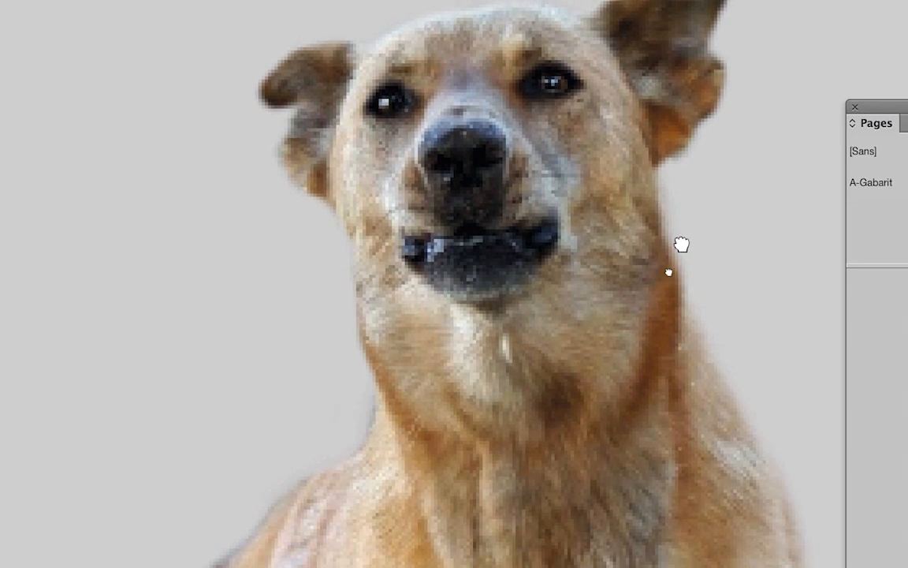
pyautogui.moveTo(681, 245); pyautogui.dragTo(674, 211)
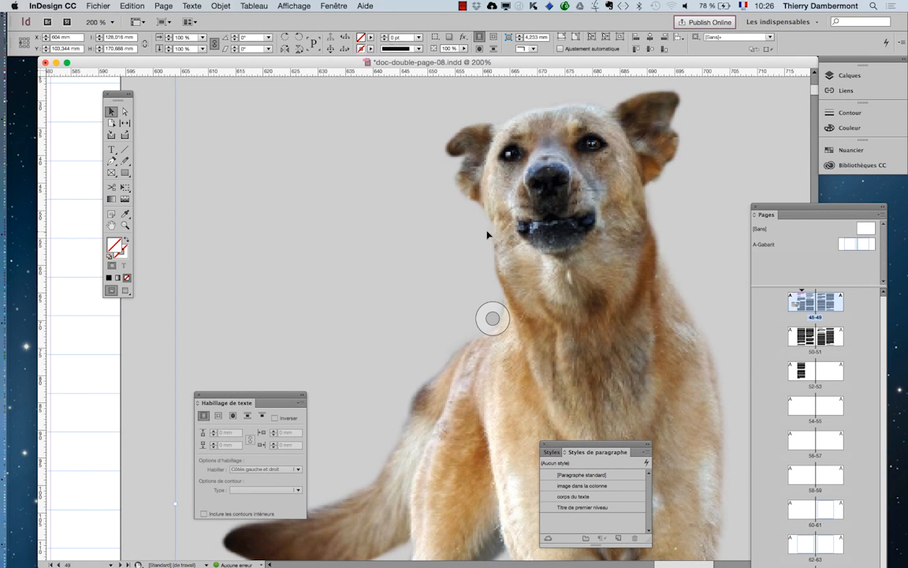
pyautogui.press('super+minus')
pyautogui.press('super+minus')
pyautogui.press('super+minus')
pyautogui.press('super+minus')
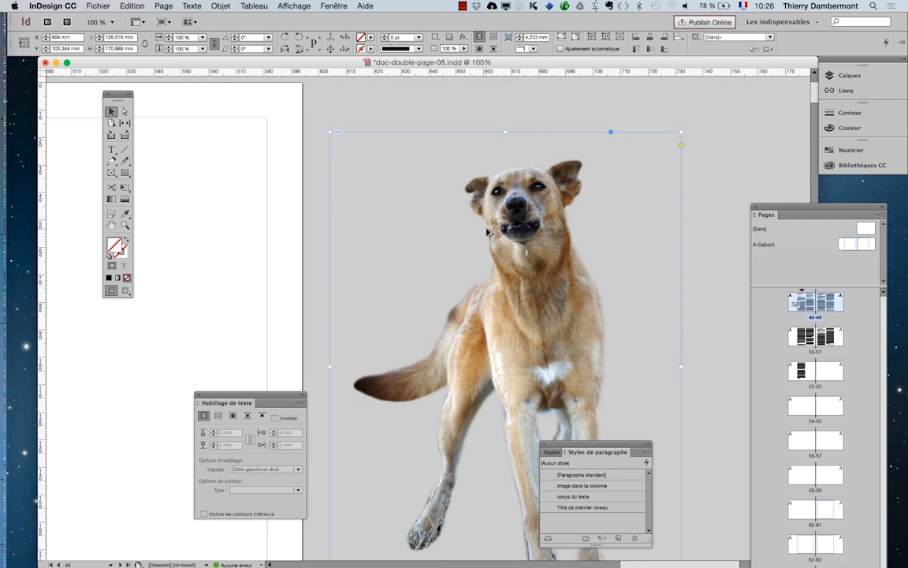
pyautogui.press('super+minus')
pyautogui.press('super+minus')
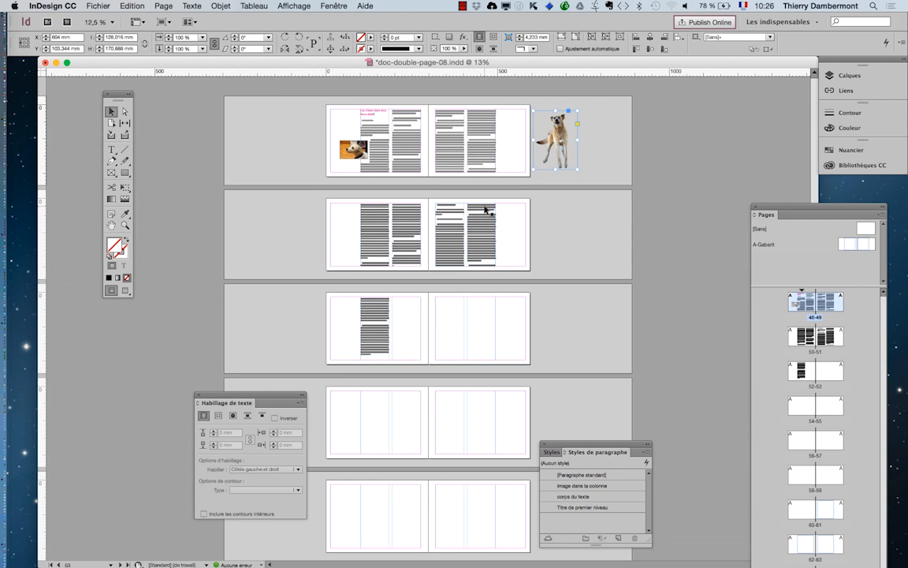
# Move the standing dog image from the pasteboard onto page 49 so it straddles the two text columns.
pyautogui.press('super+equal')
pyautogui.click(112, 224)
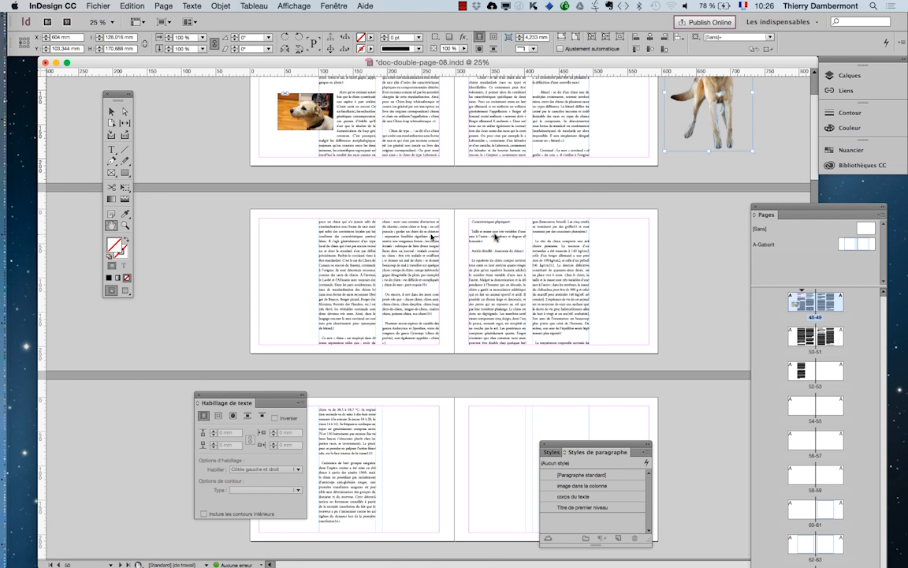
pyautogui.moveTo(437, 331); pyautogui.dragTo(385, 424)
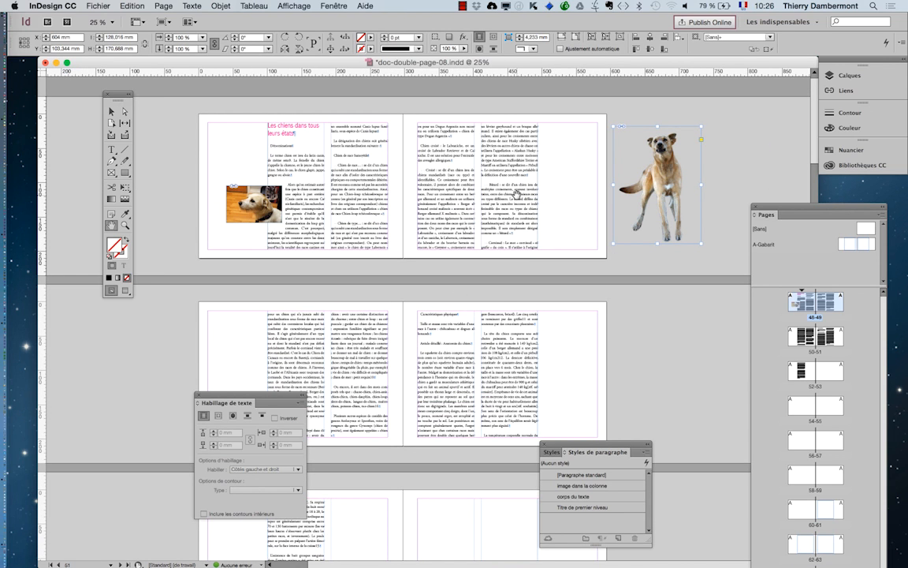
pyautogui.press('super+minus')
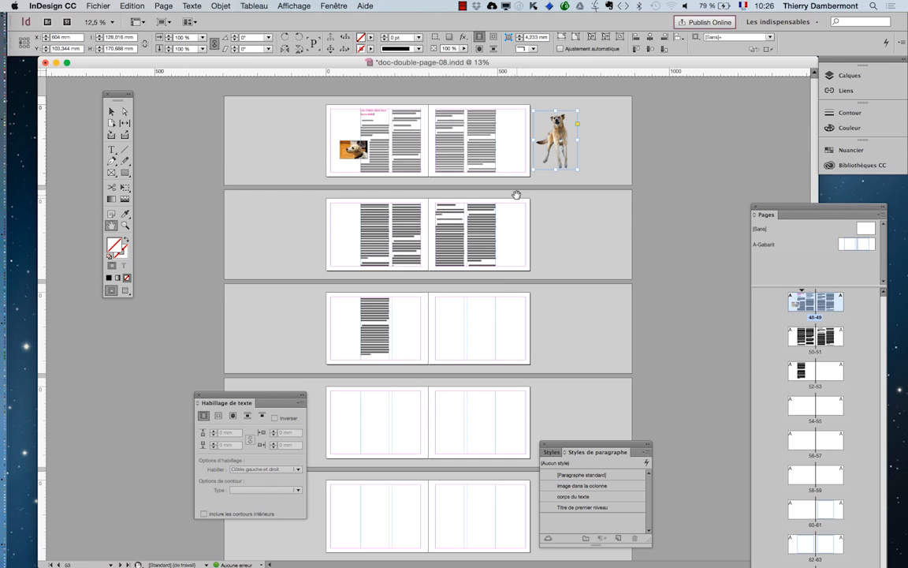
pyautogui.press('super+equal')
pyautogui.scroll(2, 571, 187)
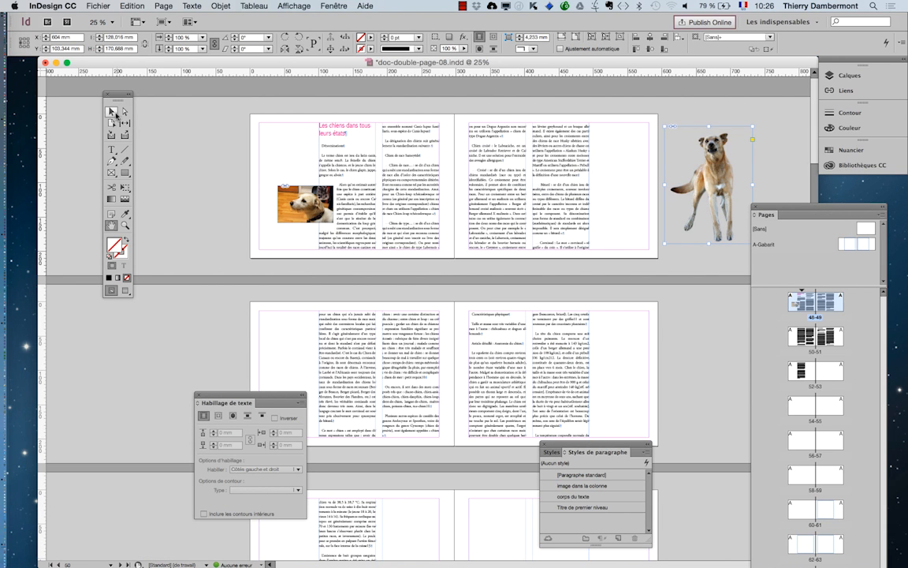
pyautogui.click(115, 113)
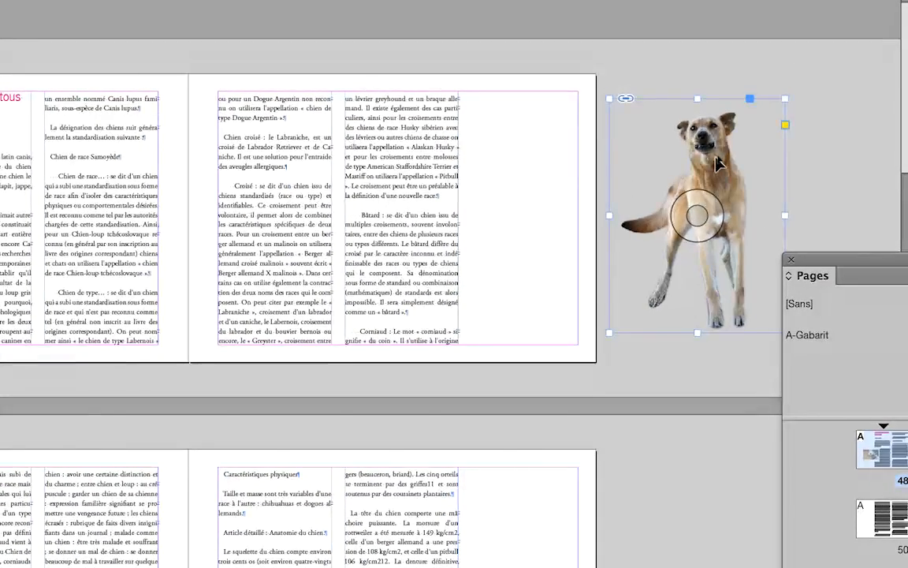
pyautogui.moveTo(717, 163); pyautogui.dragTo(605, 172)
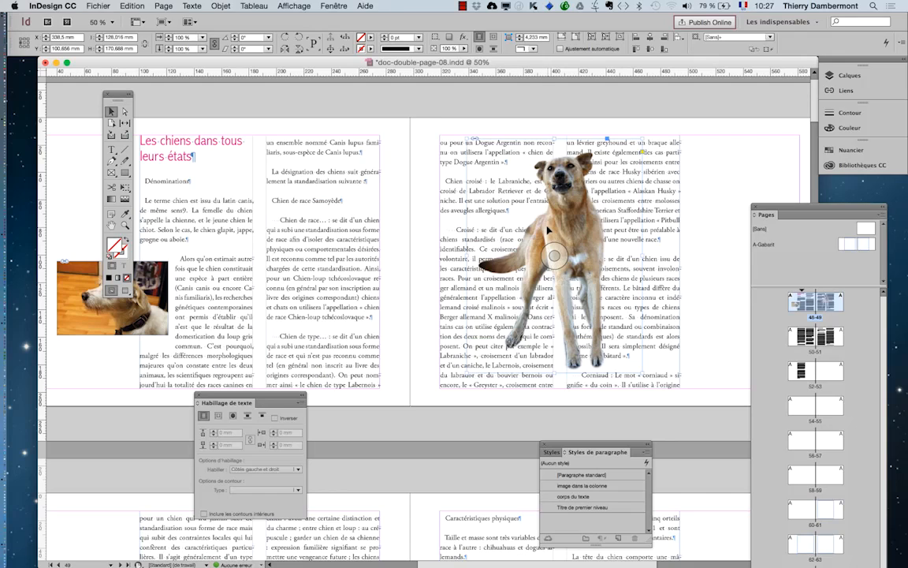
pyautogui.moveTo(548, 228)
pyautogui.mouseDown()
pyautogui.moveTo(527, 231)
pyautogui.moveTo(562, 233)
pyautogui.moveTo(551, 235)
pyautogui.mouseUp()
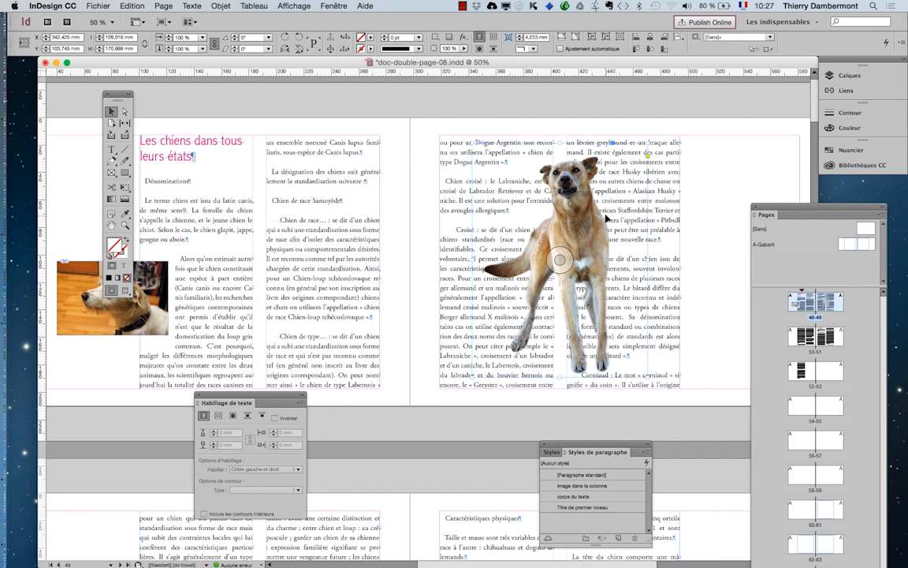
# Apply a bounding-box text wrap to the standing dog image on page 49.
pyautogui.scroll(2, 603, 219)
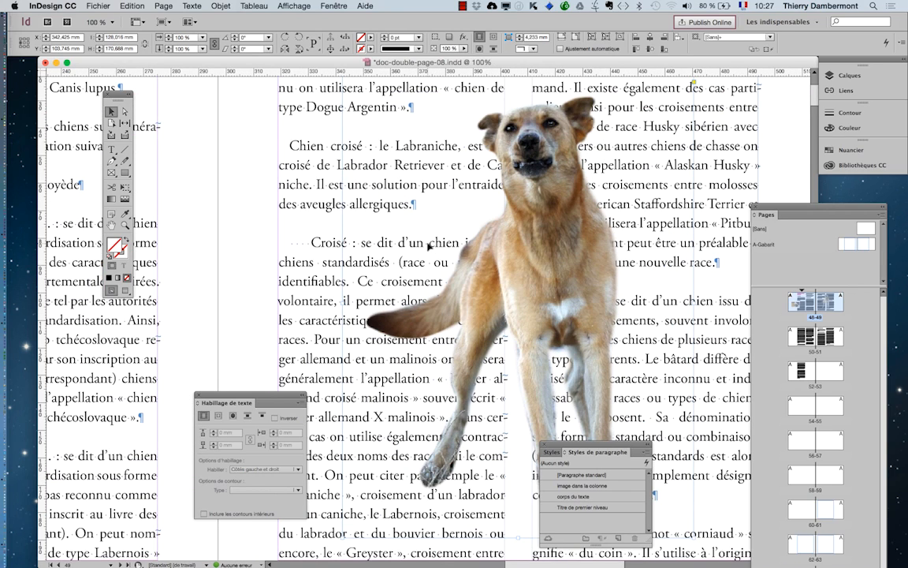
pyautogui.scroll(-2, 428, 246)
pyautogui.click(648, 246)
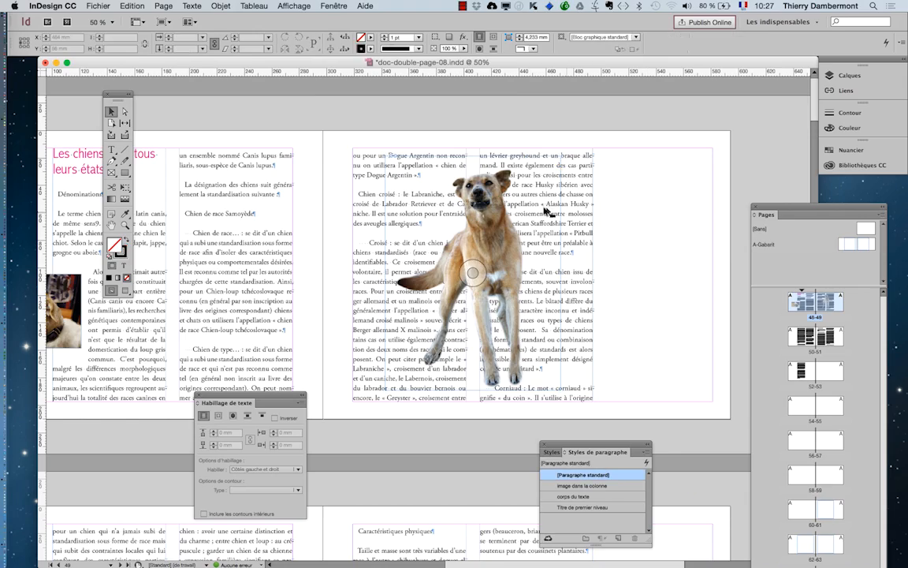
pyautogui.click(490, 237)
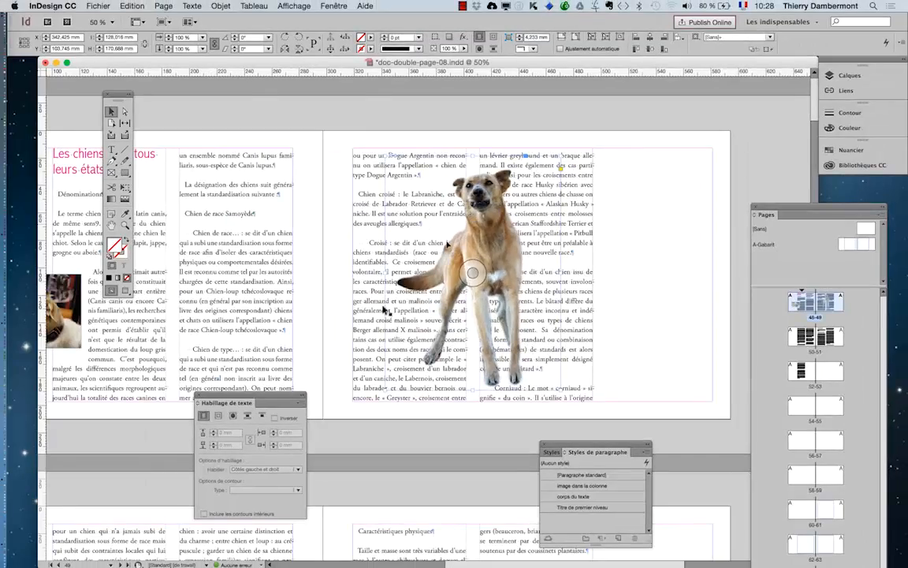
pyautogui.moveTo(249, 397); pyautogui.dragTo(278, 164)
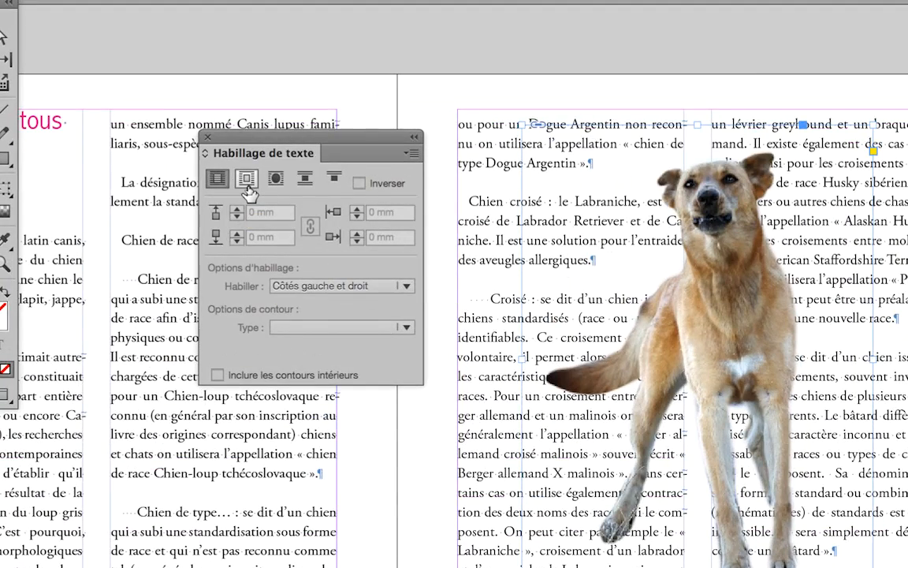
pyautogui.click(246, 179)
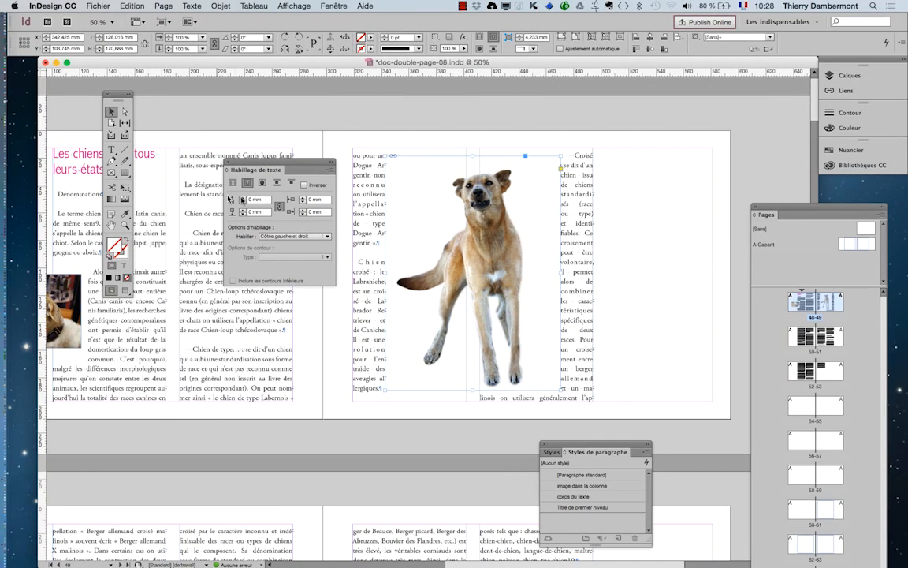
# Scale the dog image and its frame down proportionally around the centre to about 79 × 106 mm with Free Transform.
pyautogui.click(125, 186)
pyautogui.moveTo(387, 155); pyautogui.dragTo(418, 187)
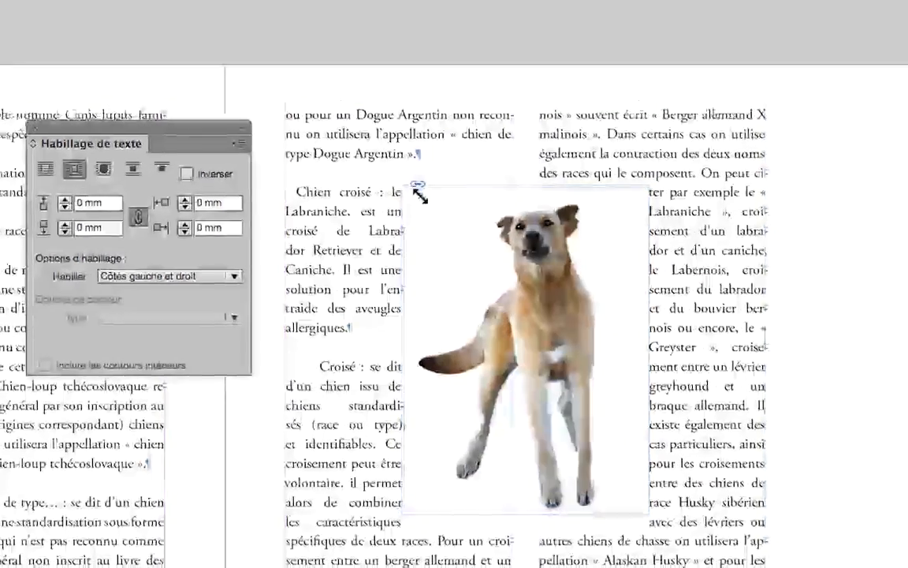
pyautogui.moveTo(414, 193); pyautogui.dragTo(424, 206)
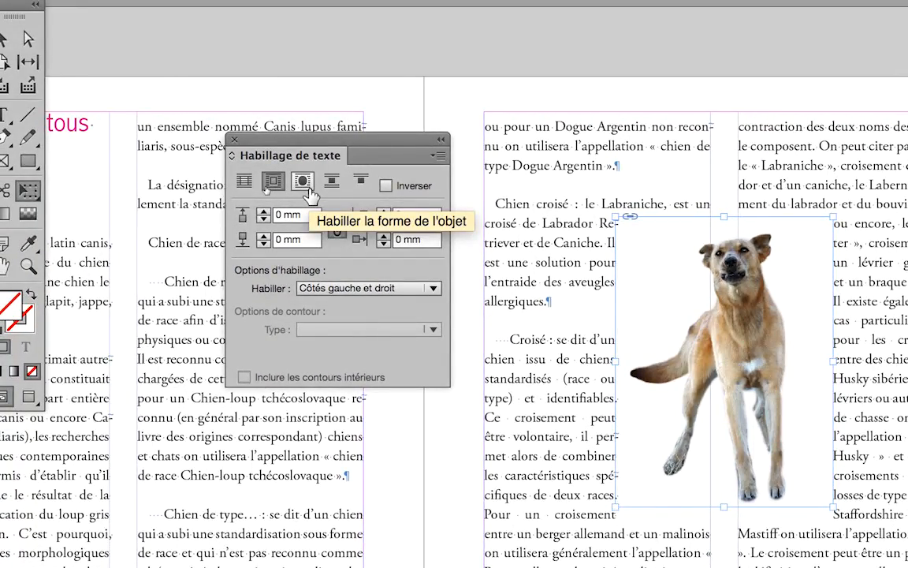
# Try wrapping the text around the dog's object shape, then remove the text wrap from the image.
pyautogui.click(303, 182)
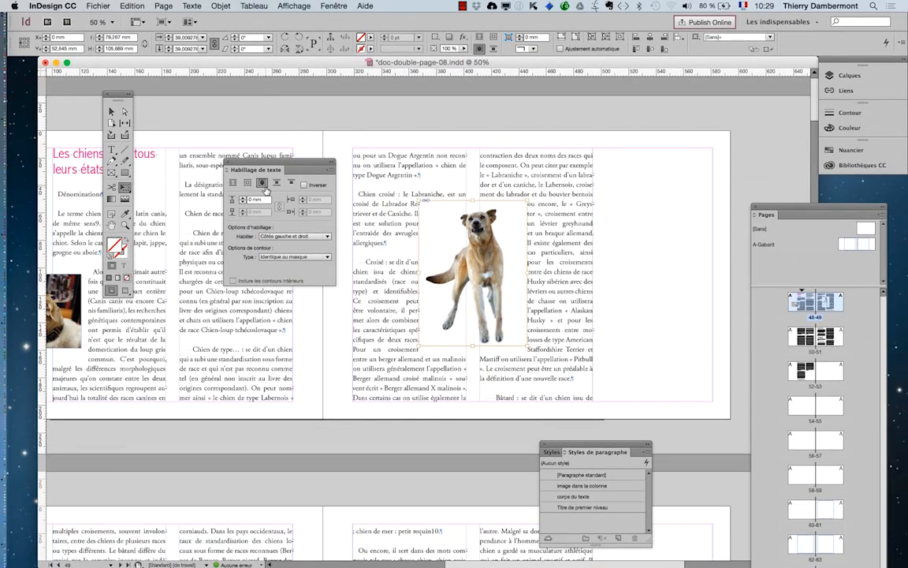
pyautogui.click(233, 183)
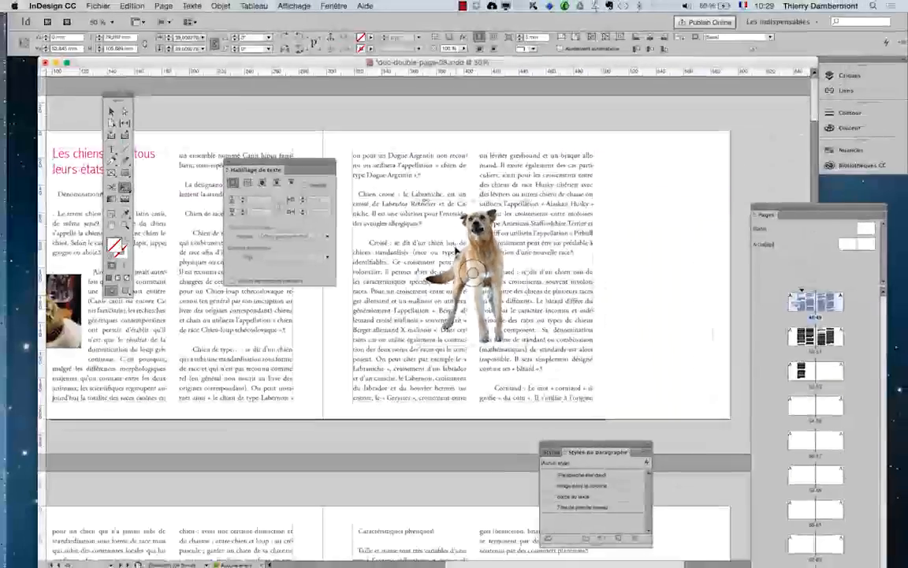
pyautogui.click(113, 111)
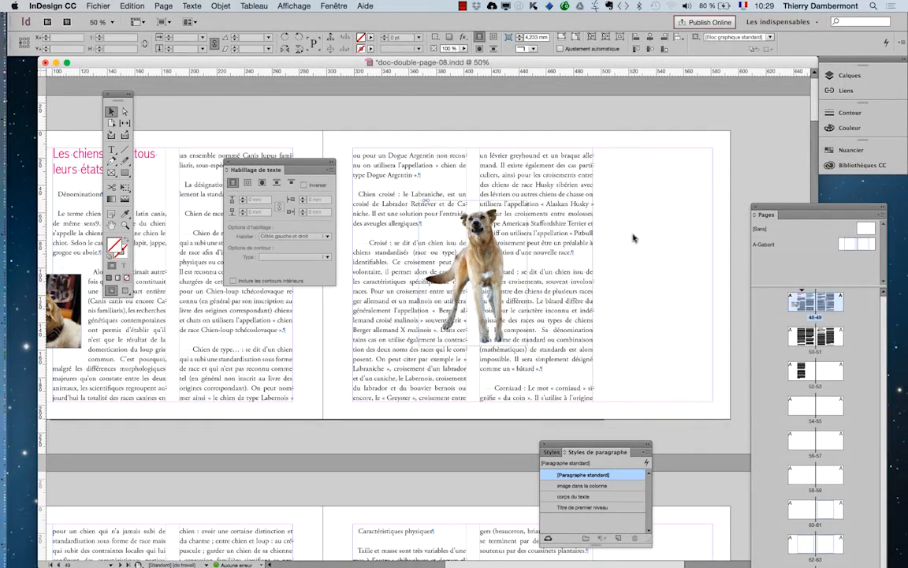
# Wrap the page 49 text around the dog image's object shape and keep the image frame selected.
pyautogui.click(471, 199)
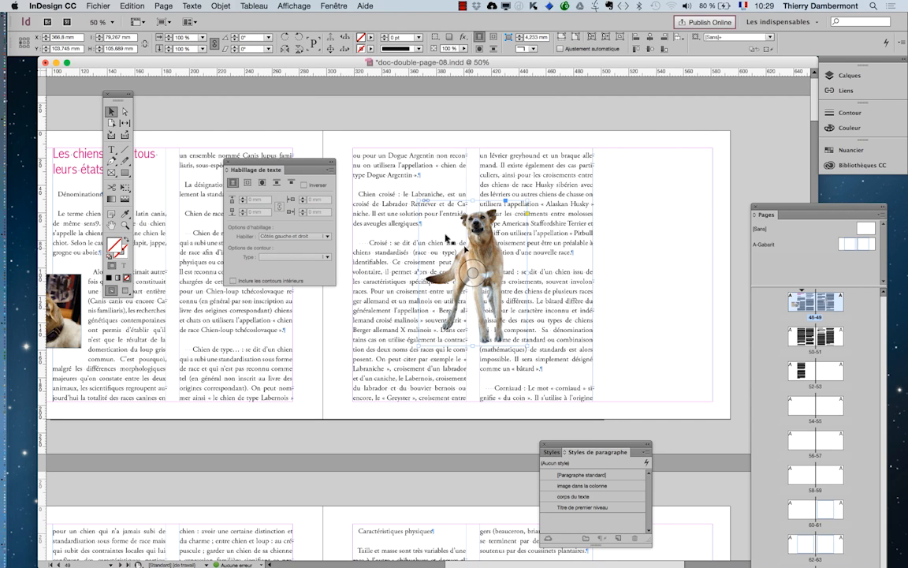
pyautogui.click(475, 270)
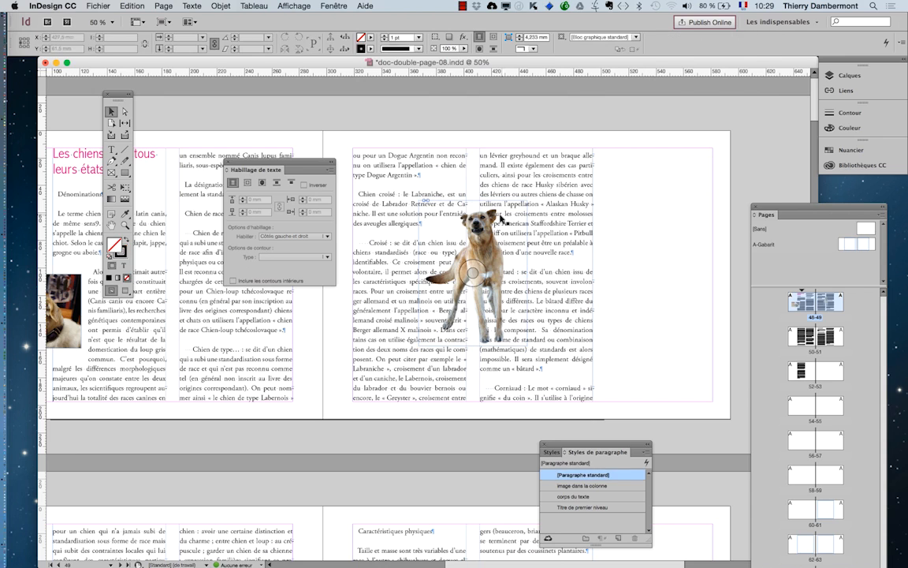
pyautogui.click(455, 200)
pyautogui.click(261, 185)
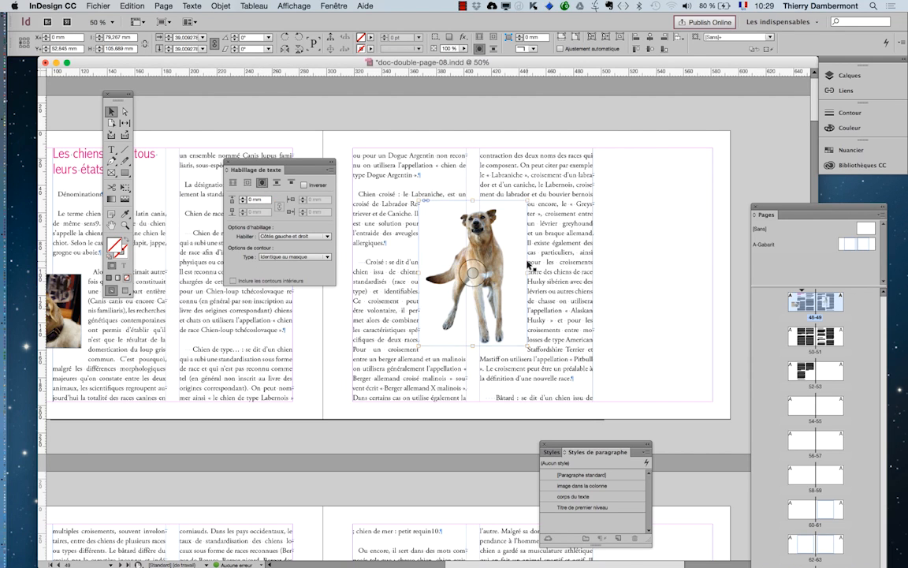
pyautogui.press('super+equal')
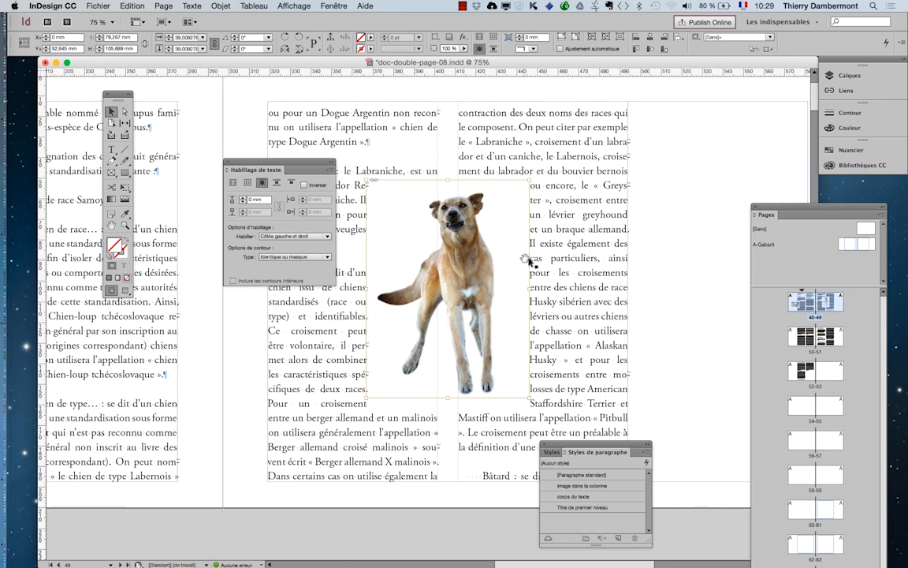
pyautogui.click(666, 226)
pyautogui.click(484, 249)
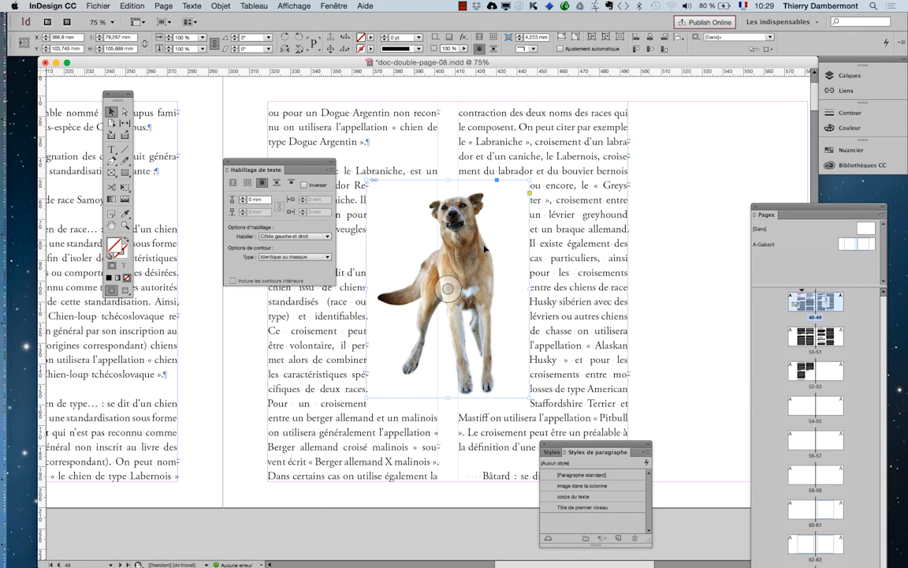
# Switch the dog image to a bounding-box text wrap, then remove its text wrap and deselect the image.
pyautogui.moveTo(310, 163); pyautogui.dragTo(297, 173)
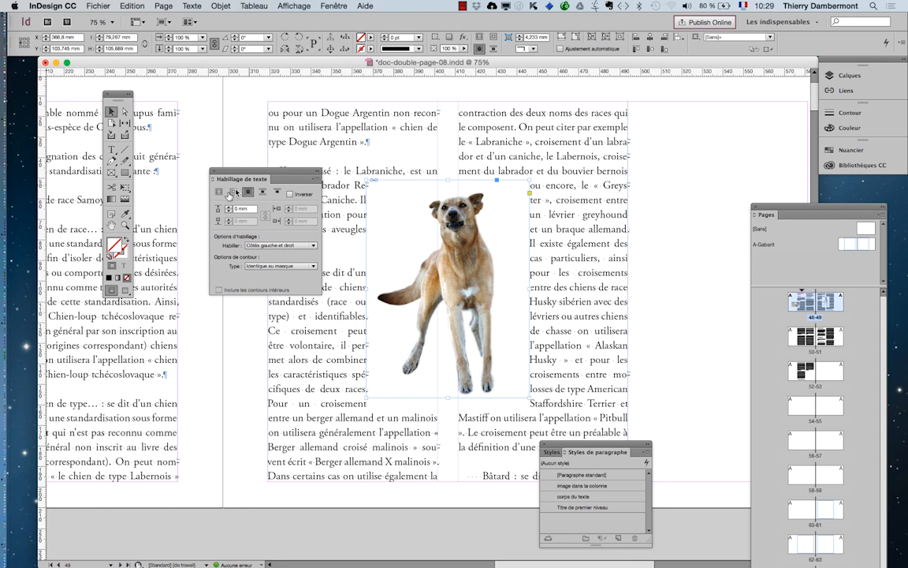
pyautogui.click(233, 192)
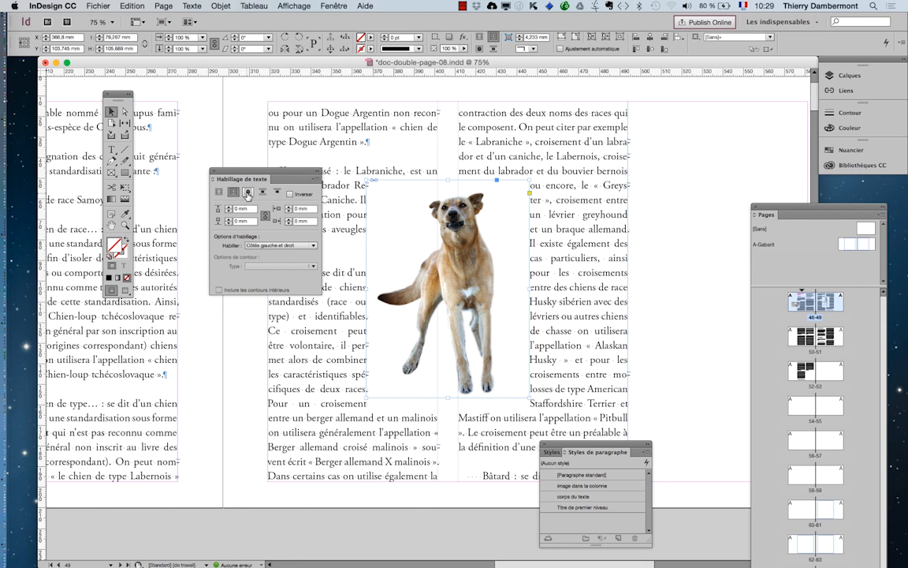
pyautogui.click(219, 192)
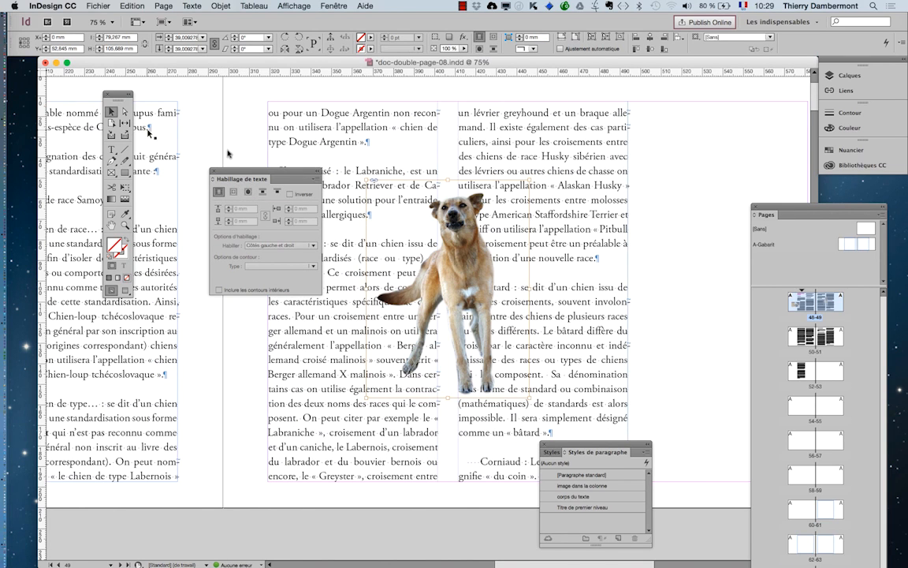
pyautogui.click(659, 248)
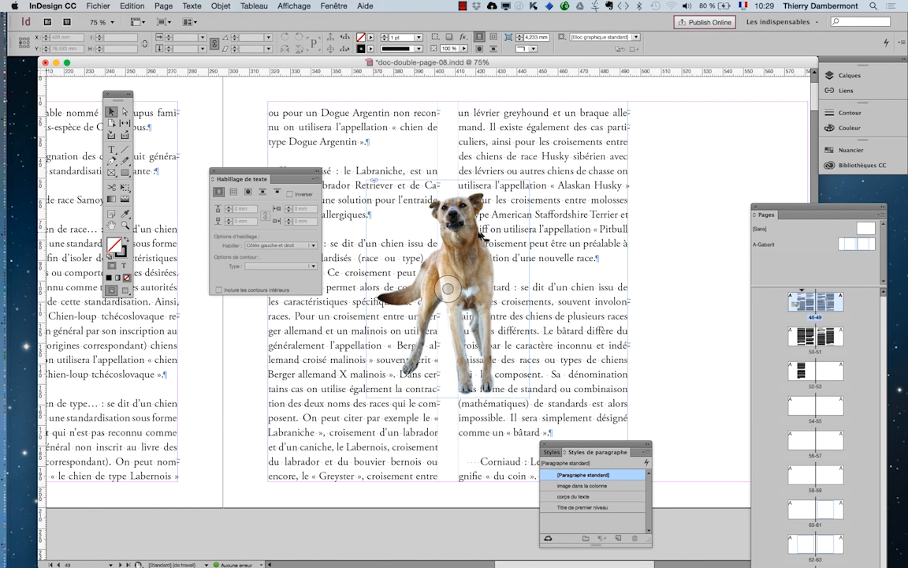
# Try wrapping the page text around the selected dog image's object shape, then remove the wrap and deselect the image.
pyautogui.click(435, 213)
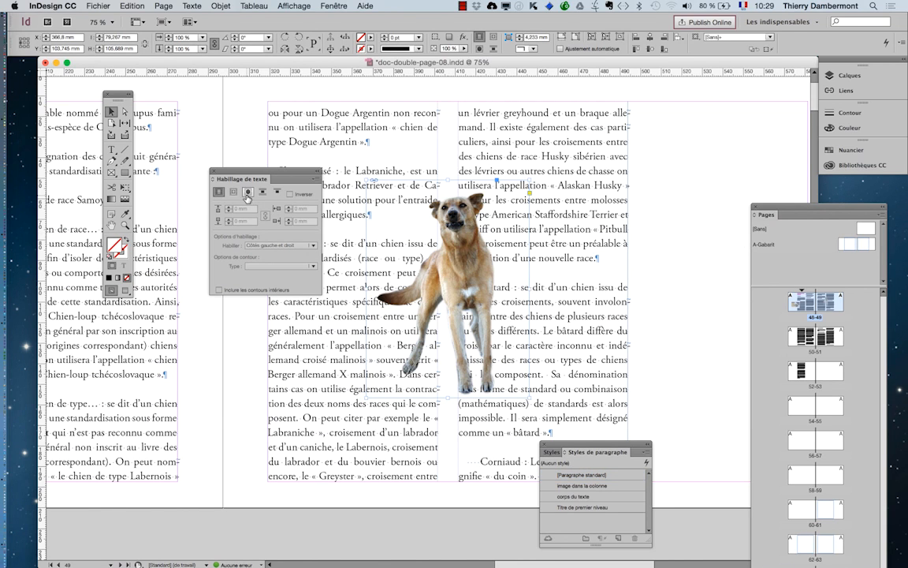
pyautogui.click(248, 193)
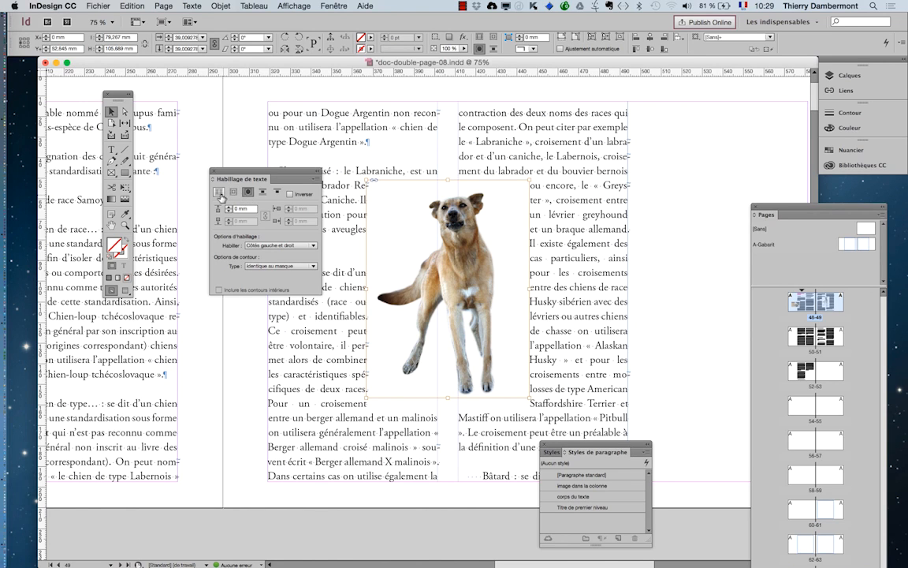
pyautogui.click(219, 193)
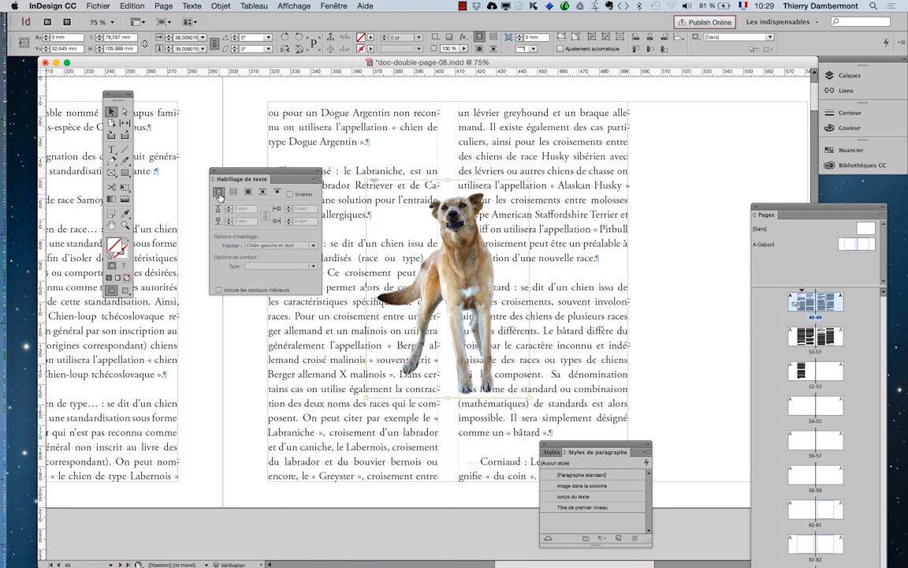
pyautogui.click(689, 244)
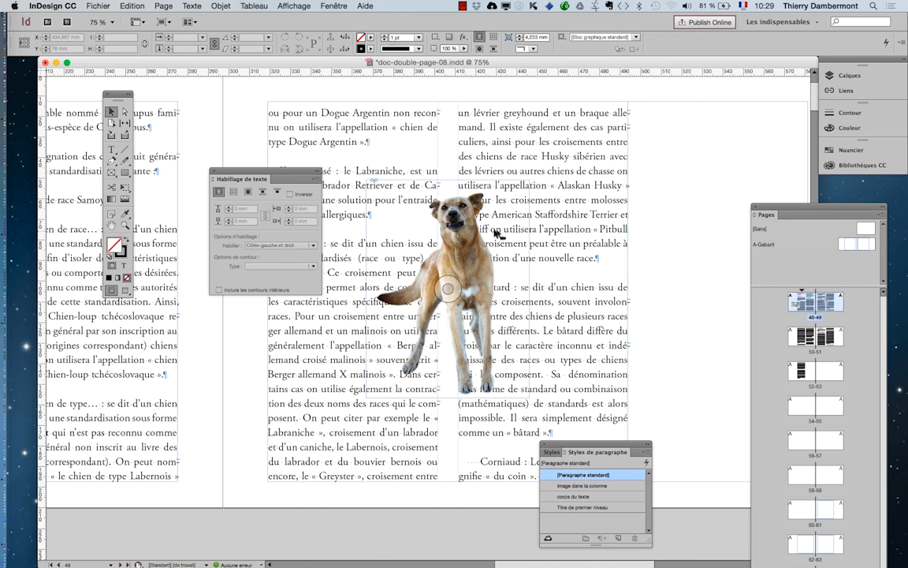
# Examine the mask types offered in the dog image's clipping path options, then close the options without applying any.
pyautogui.click(484, 233)
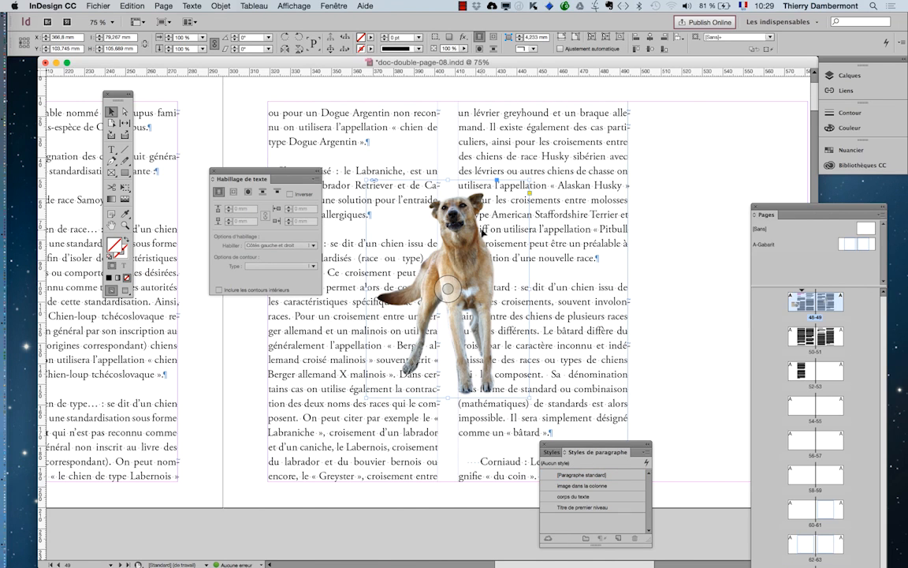
pyautogui.moveTo(305, 180); pyautogui.dragTo(265, 160)
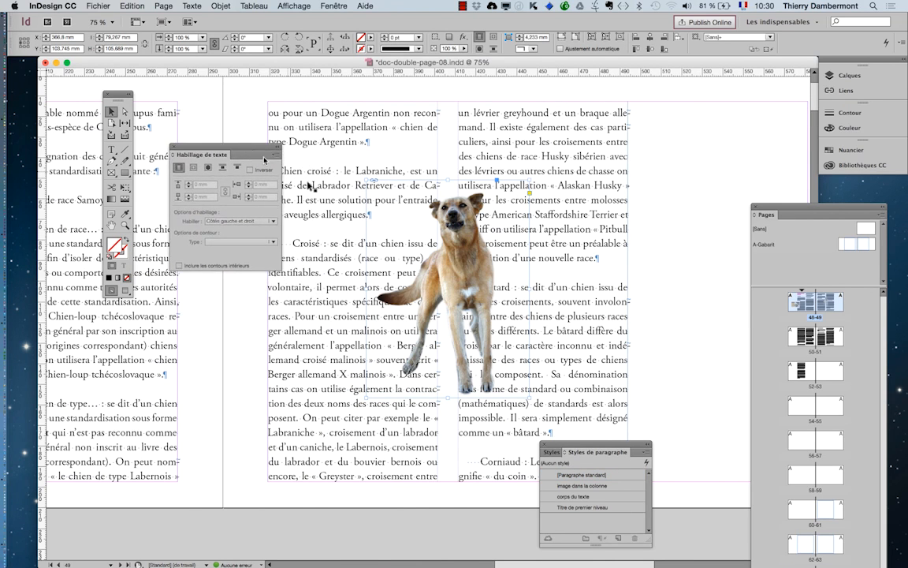
pyautogui.click(638, 256)
pyautogui.click(467, 249)
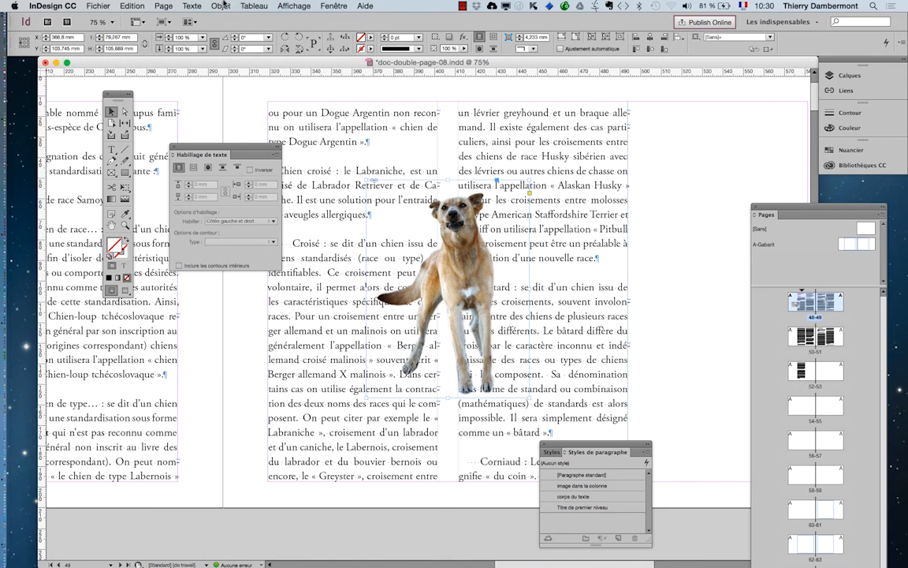
pyautogui.click(223, 6)
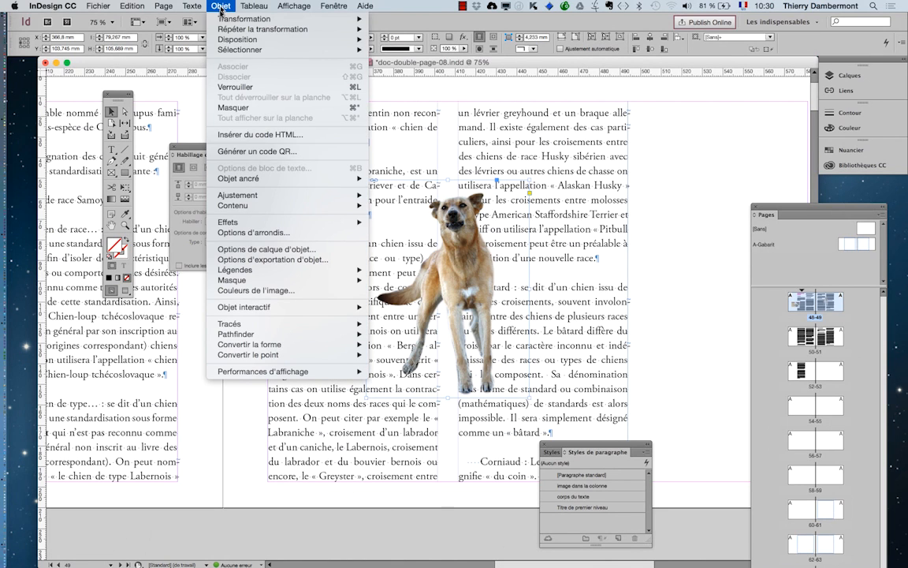
pyautogui.moveTo(264, 282)
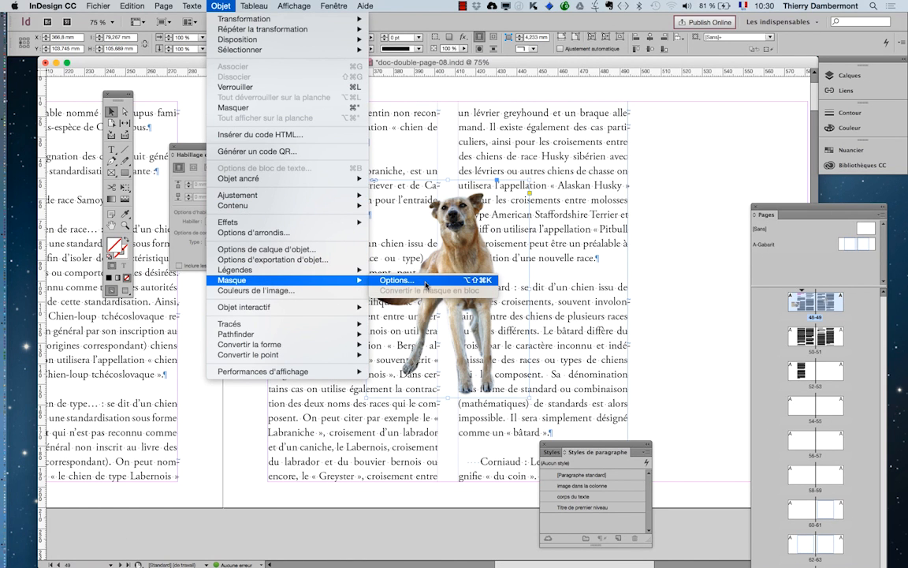
pyautogui.click(426, 283)
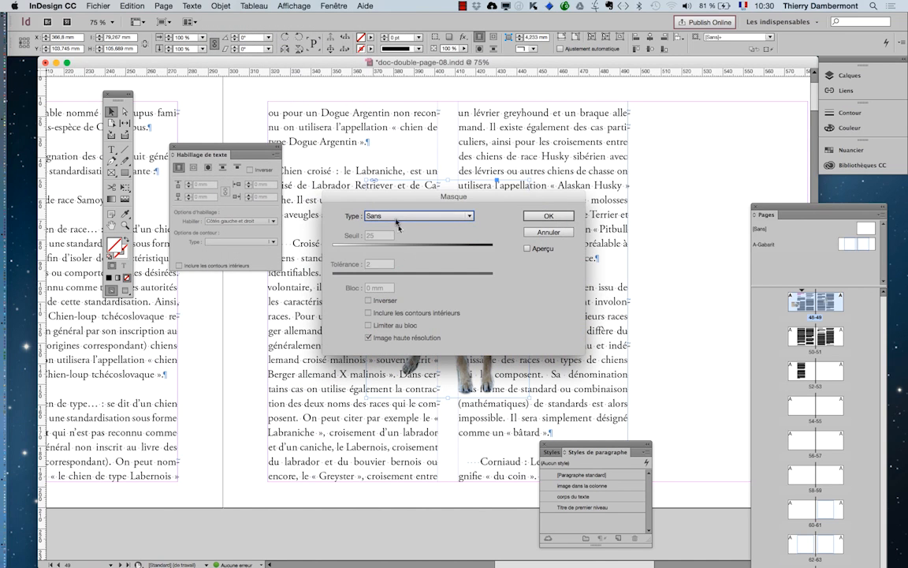
pyautogui.moveTo(335, 178); pyautogui.dragTo(615, 163)
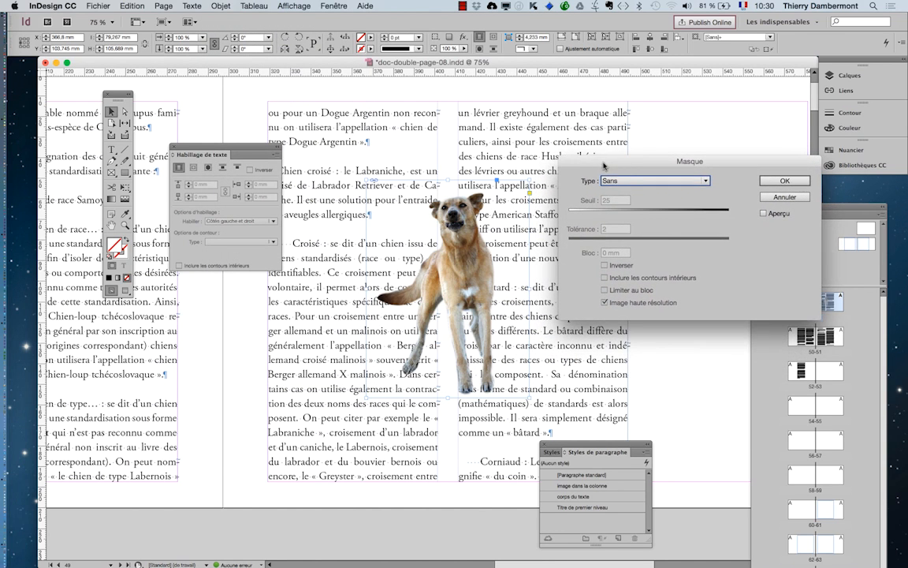
pyautogui.click(629, 183)
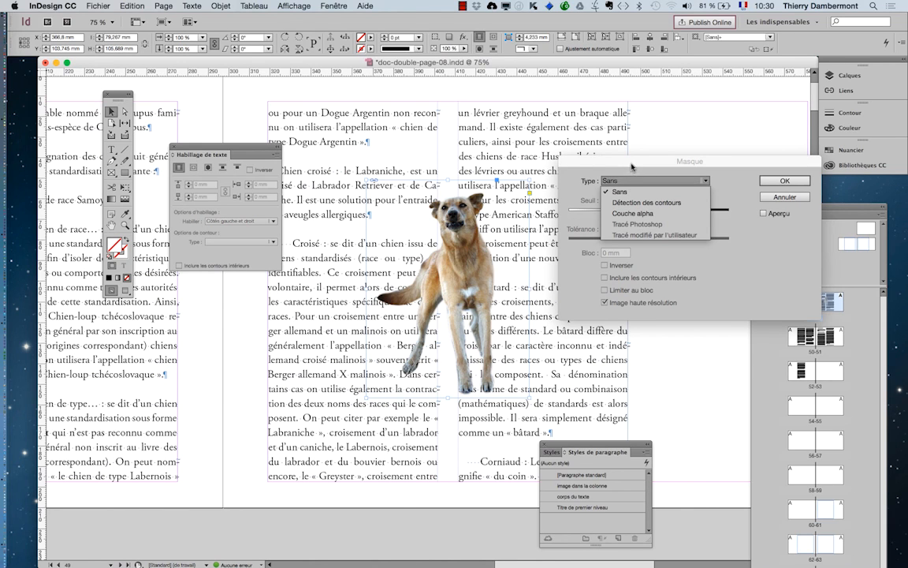
pyautogui.click(640, 166)
pyautogui.moveTo(640, 165); pyautogui.dragTo(623, 138)
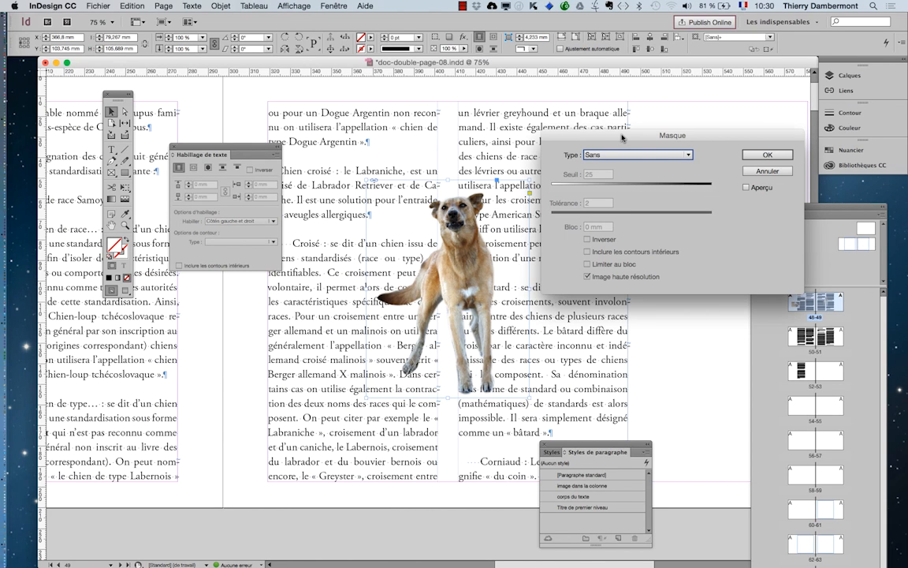
pyautogui.moveTo(622, 138)
pyautogui.mouseDown()
pyautogui.moveTo(643, 143)
pyautogui.moveTo(635, 134)
pyautogui.mouseUp()
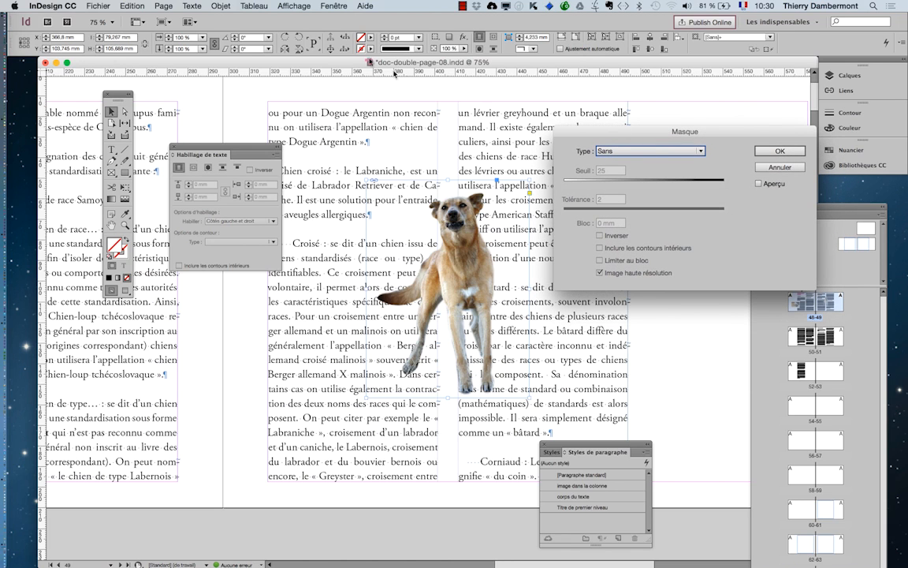
pyautogui.click(779, 167)
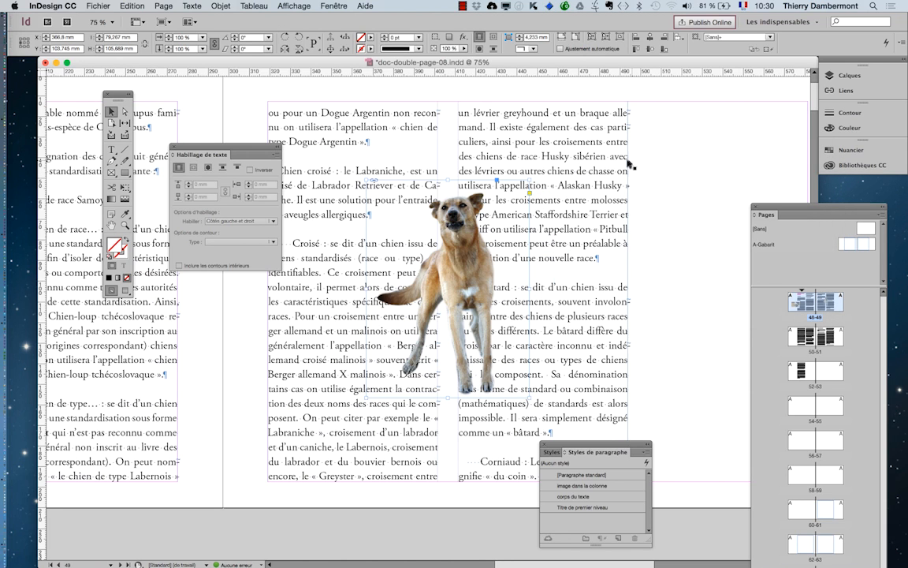
# Apply a clipping path of type Détection des contours to the dog image, with the preview enabled.
pyautogui.click(498, 249)
pyautogui.click(225, 6)
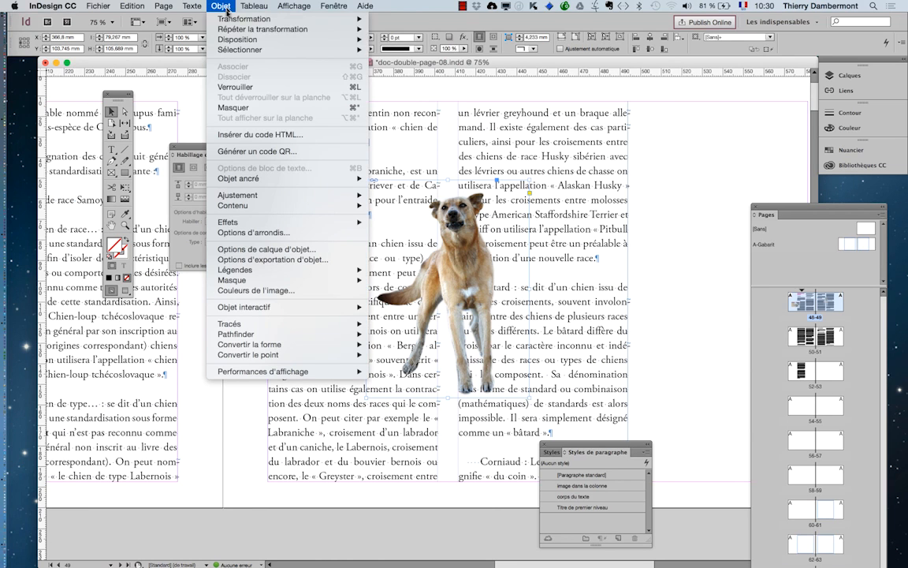
pyautogui.moveTo(257, 281)
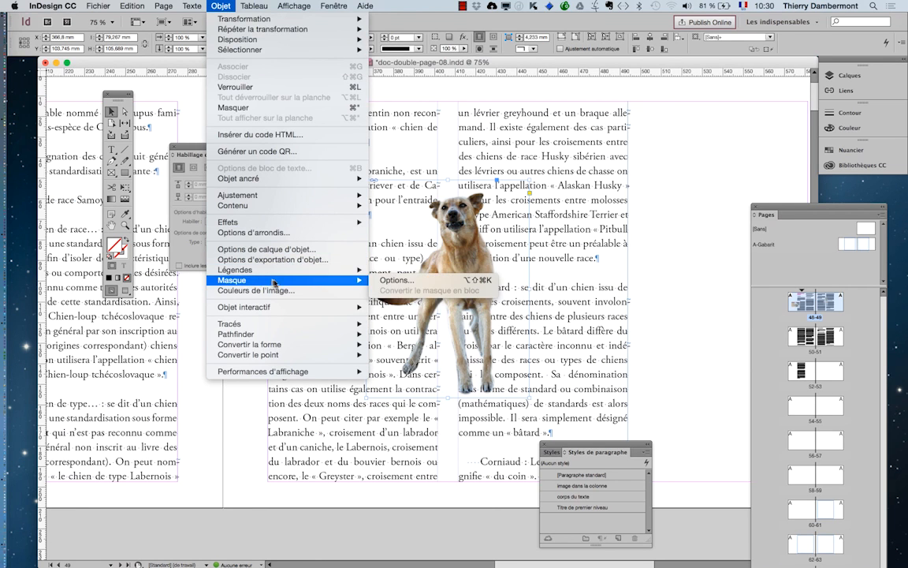
pyautogui.click(385, 281)
pyautogui.moveTo(610, 135); pyautogui.dragTo(587, 149)
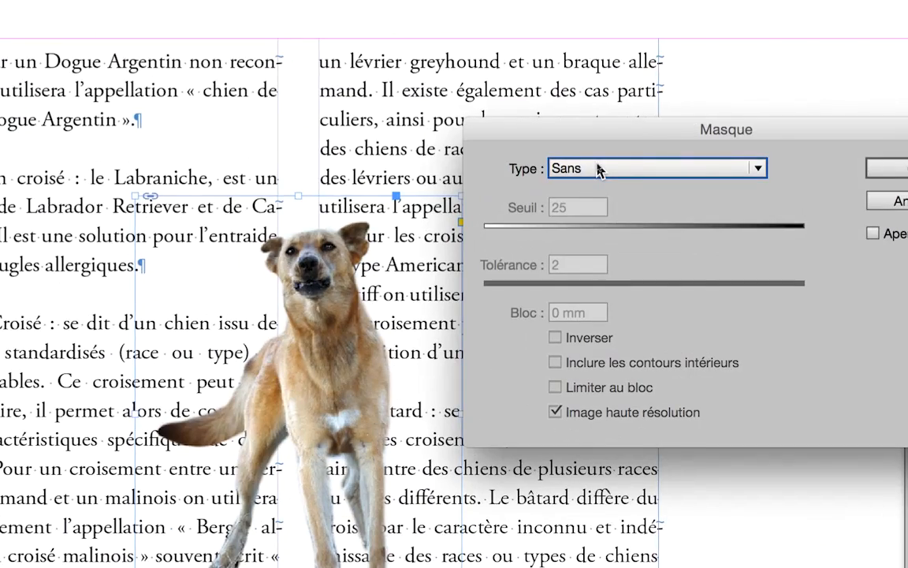
pyautogui.click(626, 172)
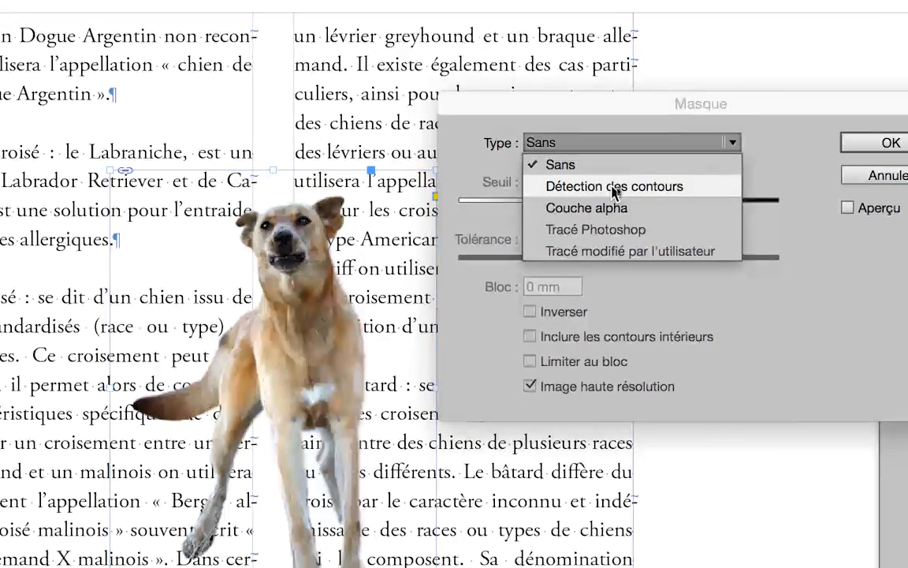
pyautogui.click(614, 186)
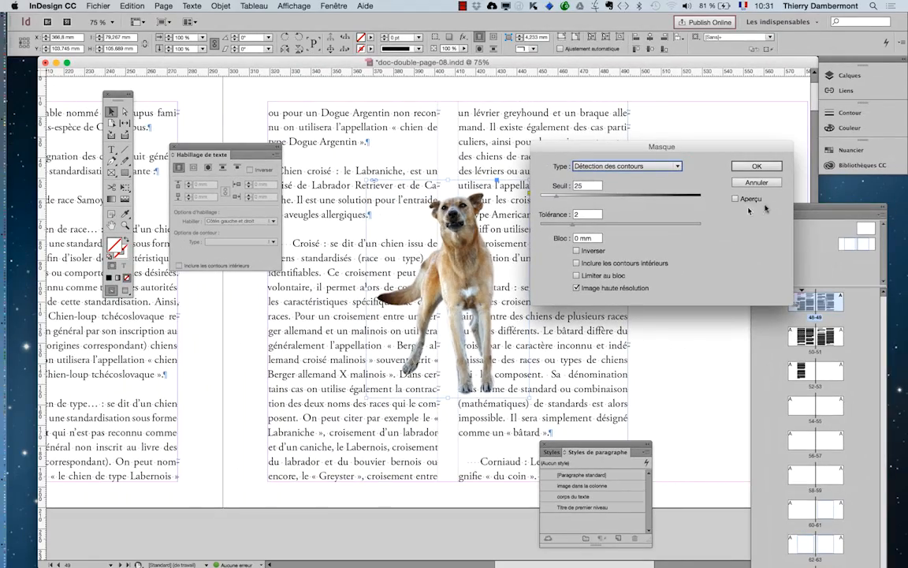
pyautogui.click(842, 207)
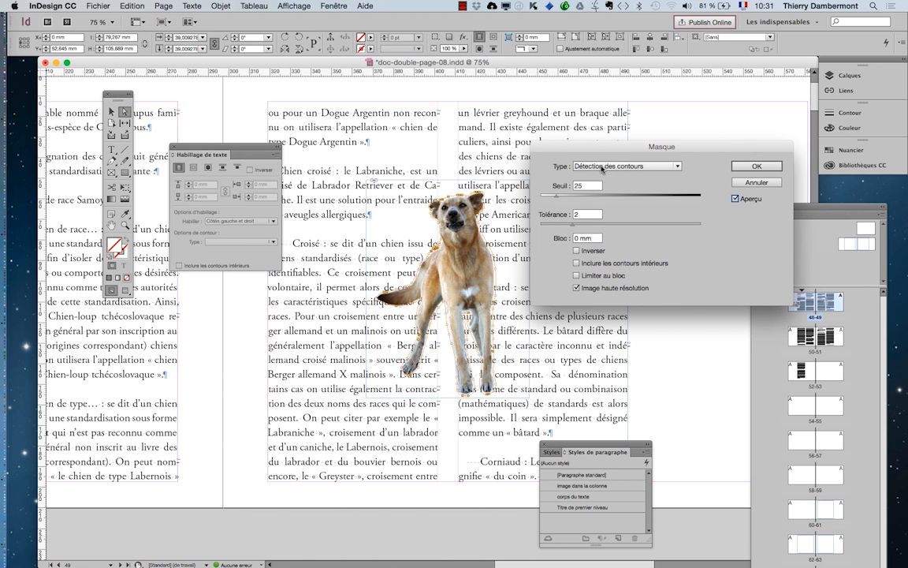
pyautogui.click(756, 166)
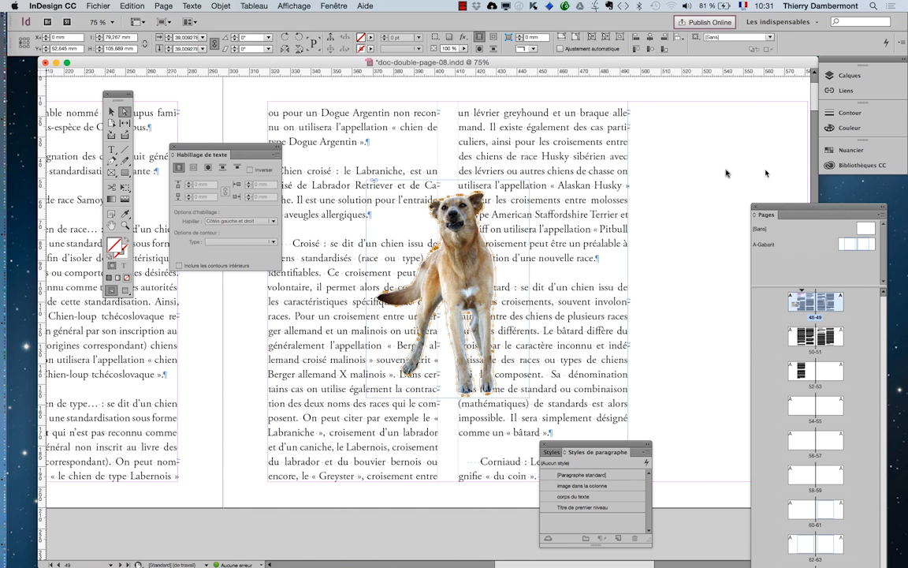
# Try wrapping the text around the dog's detected contour, then remove the wrap and deselect the image.
pyautogui.click(207, 168)
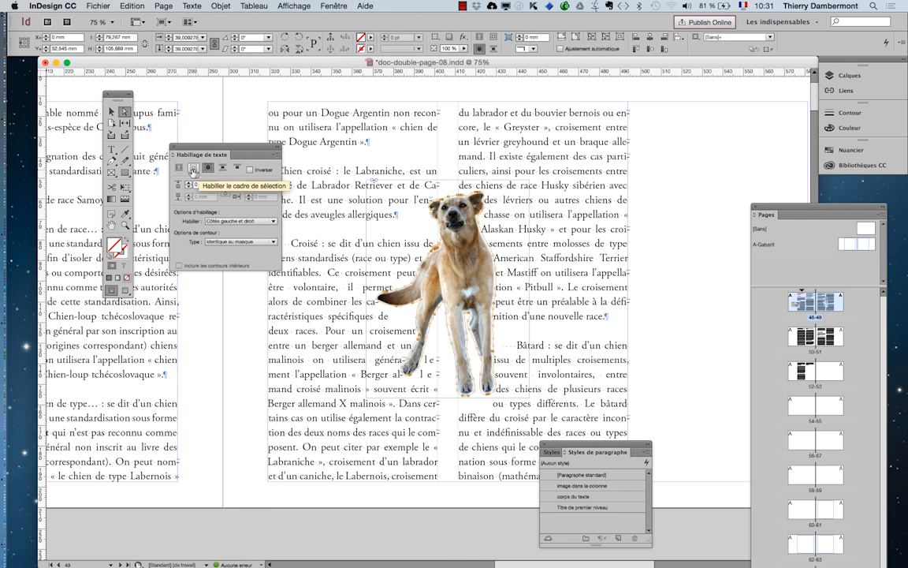
pyautogui.click(179, 168)
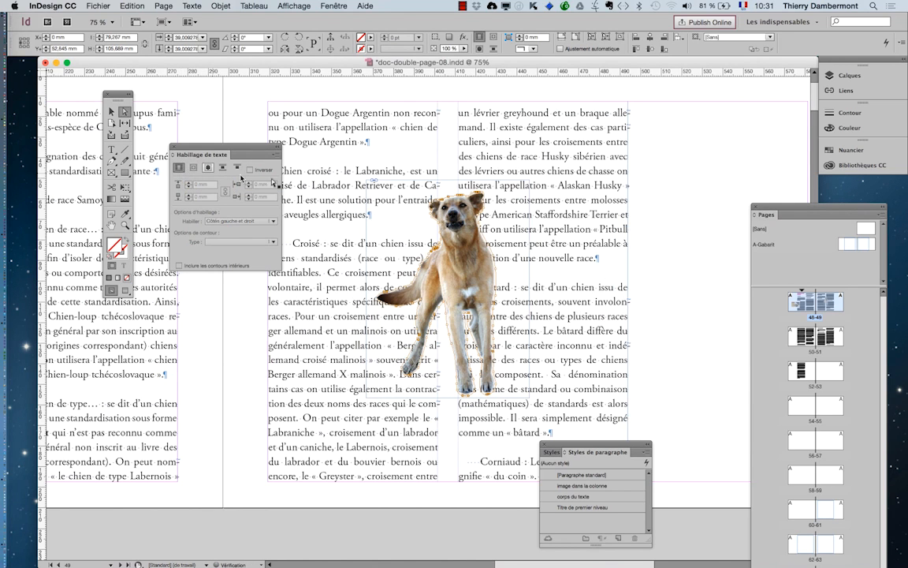
pyautogui.click(668, 233)
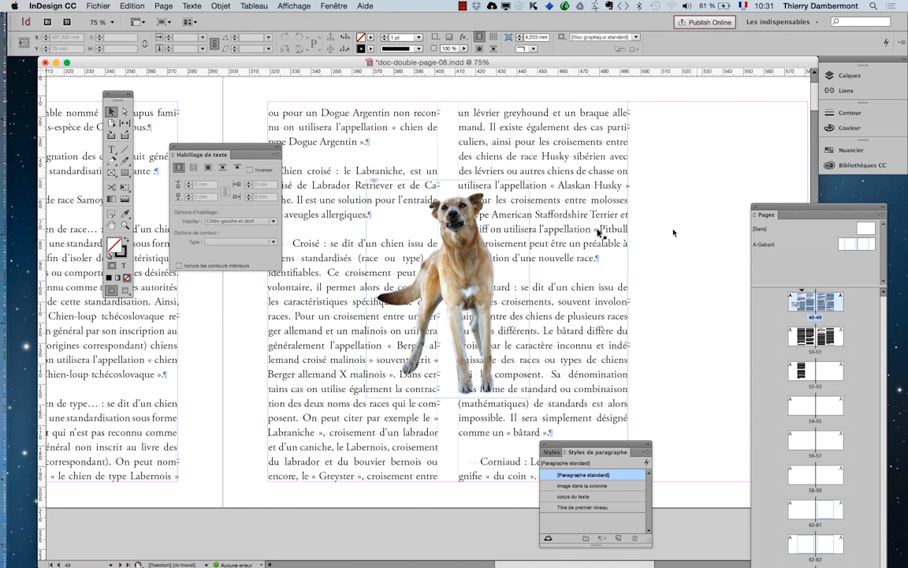
# Select the dog image and reopen its clipping path options, choosing the type Détection des contours.
pyautogui.click(474, 240)
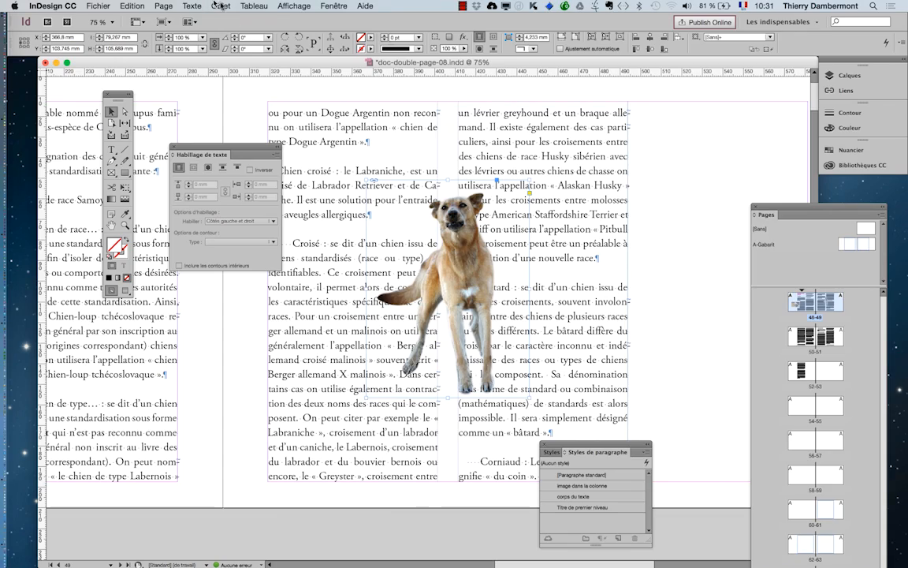
pyautogui.click(663, 205)
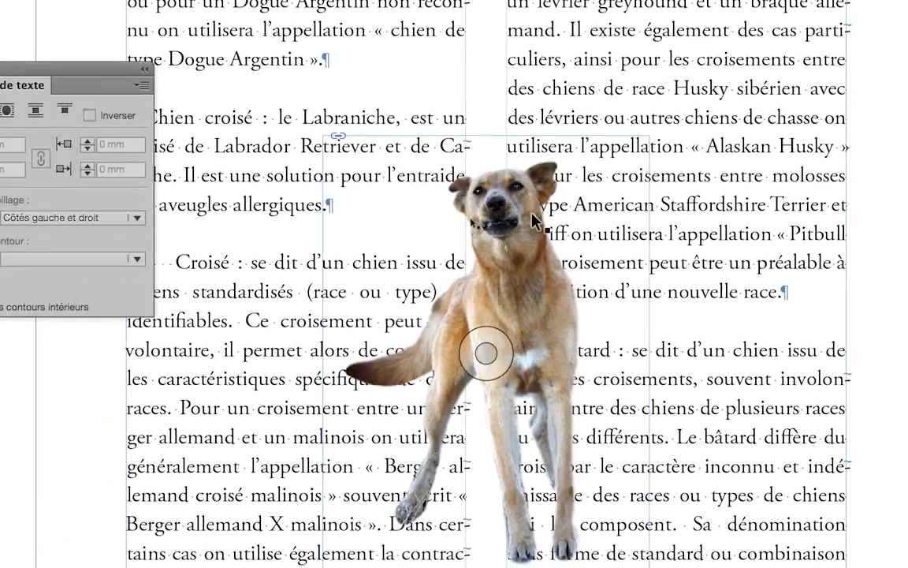
pyautogui.click(532, 213)
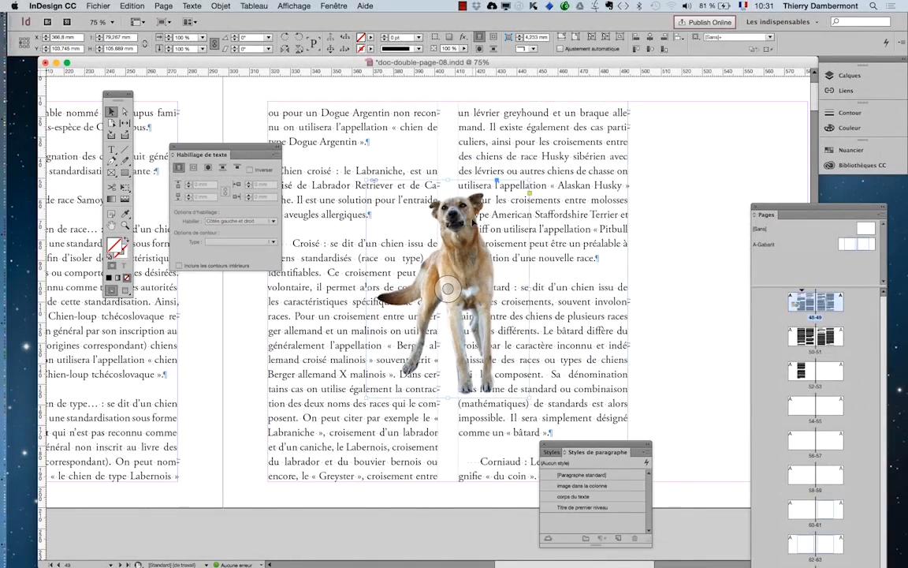
pyautogui.click(213, 6)
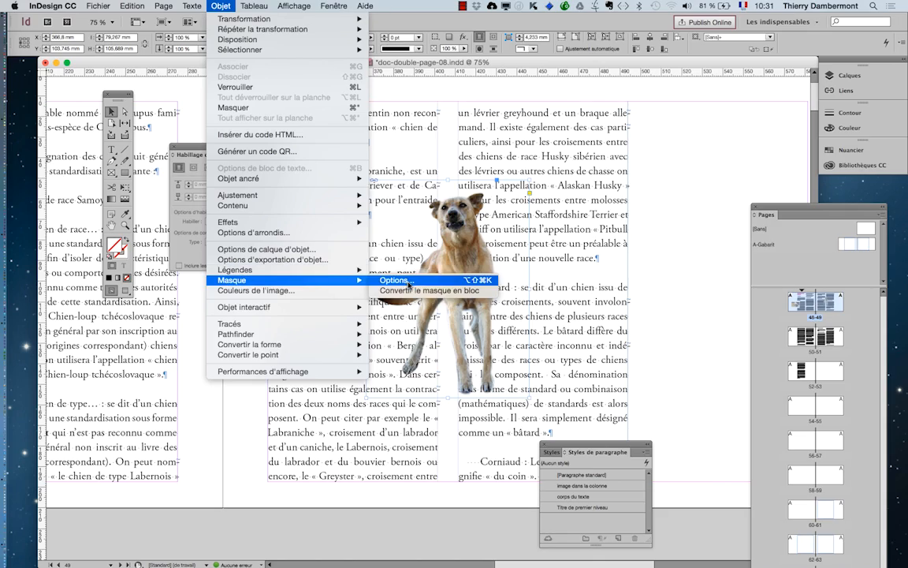
pyautogui.click(583, 218)
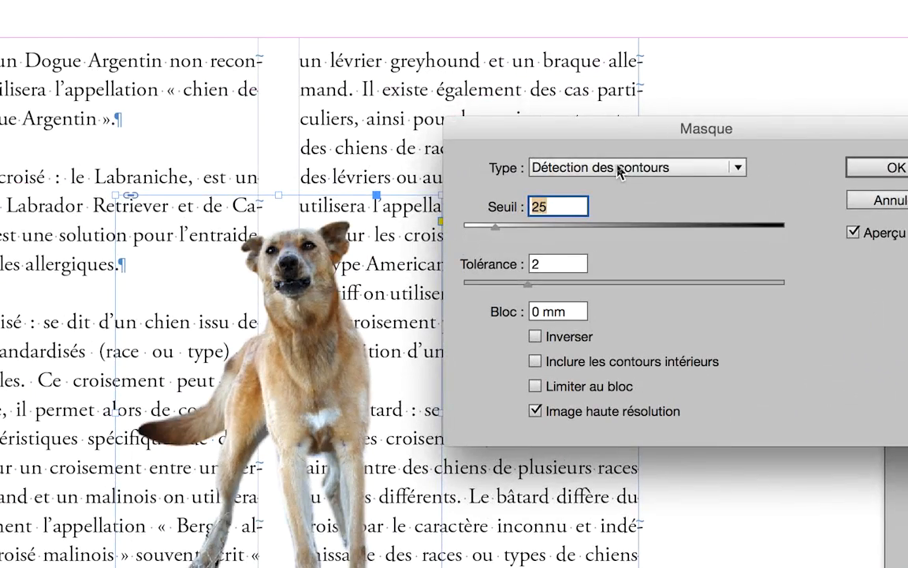
pyautogui.click(620, 168)
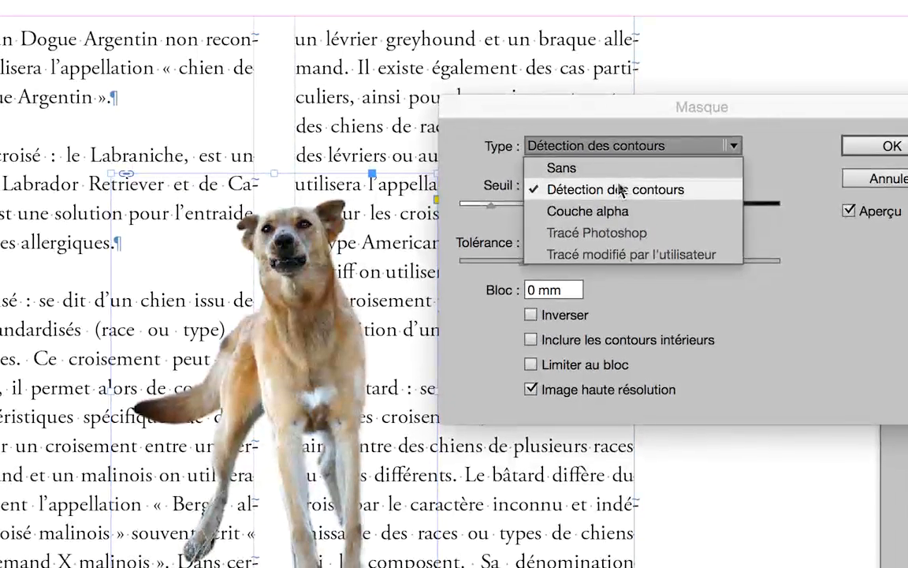
pyautogui.click(621, 190)
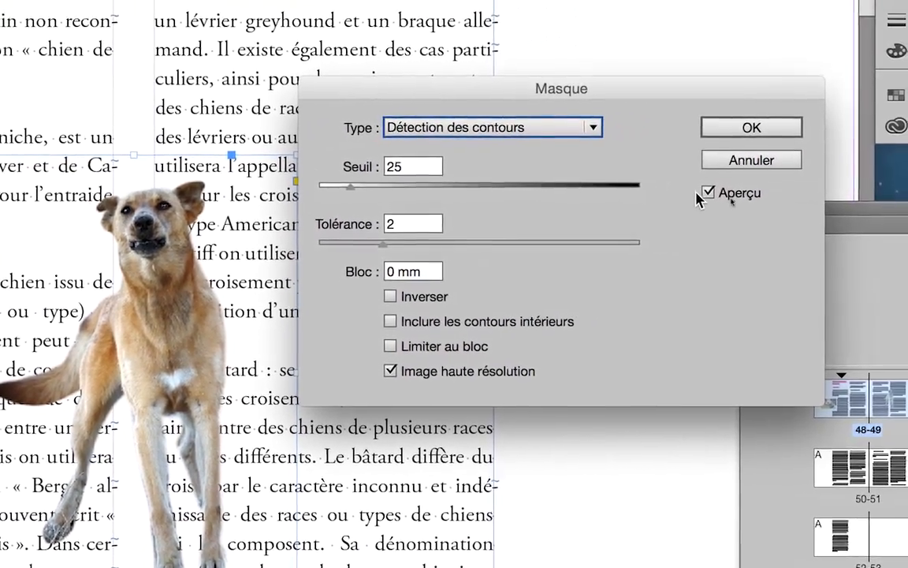
# Compare the dog's contour mask with the preview switched off and on, then apply the clipping path with the preview enabled.
pyautogui.click(707, 194)
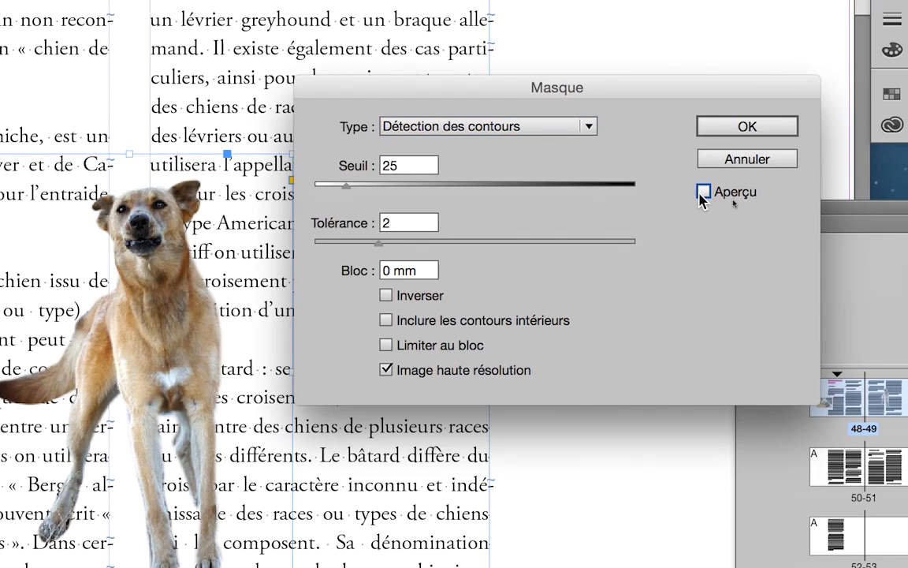
pyautogui.click(707, 193)
pyautogui.click(701, 191)
pyautogui.click(700, 191)
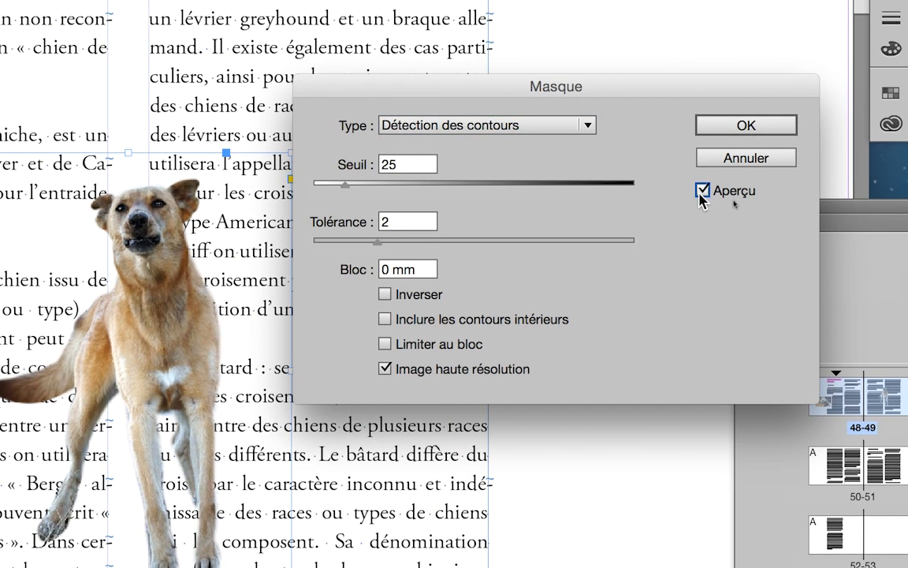
pyautogui.click(701, 192)
pyautogui.click(701, 192)
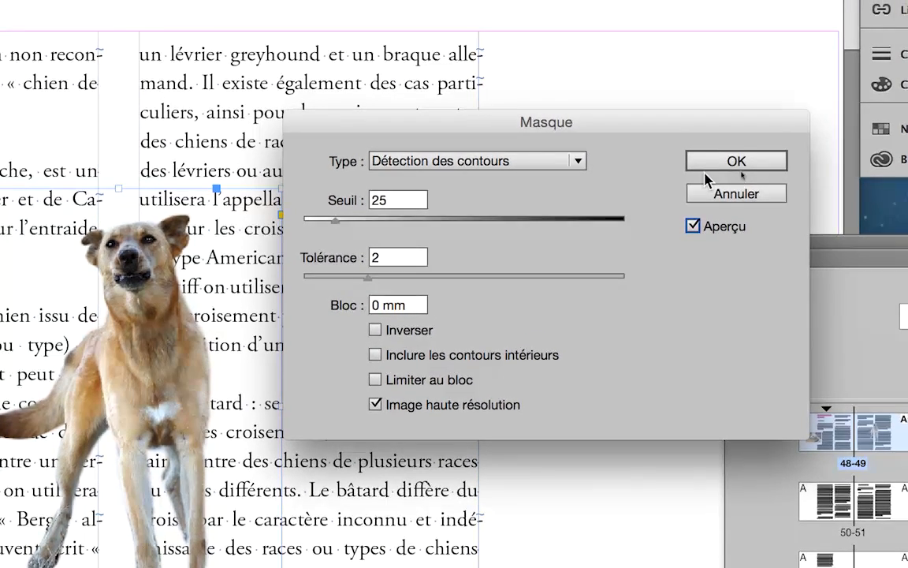
pyautogui.click(714, 134)
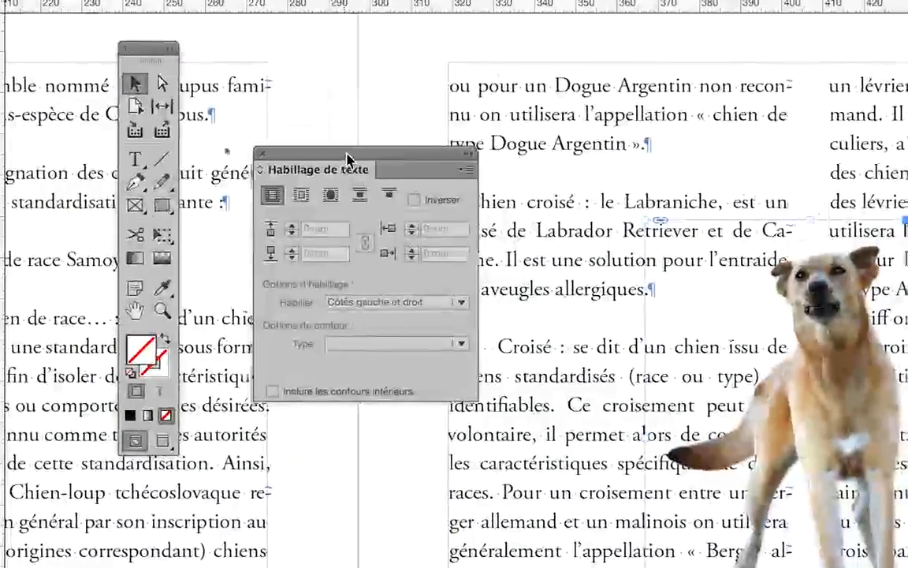
# Wrap the text around the dog's object shape with the contour type Identique au masque, toggling the wrap off and on to compare.
pyautogui.moveTo(347, 158); pyautogui.dragTo(588, 152)
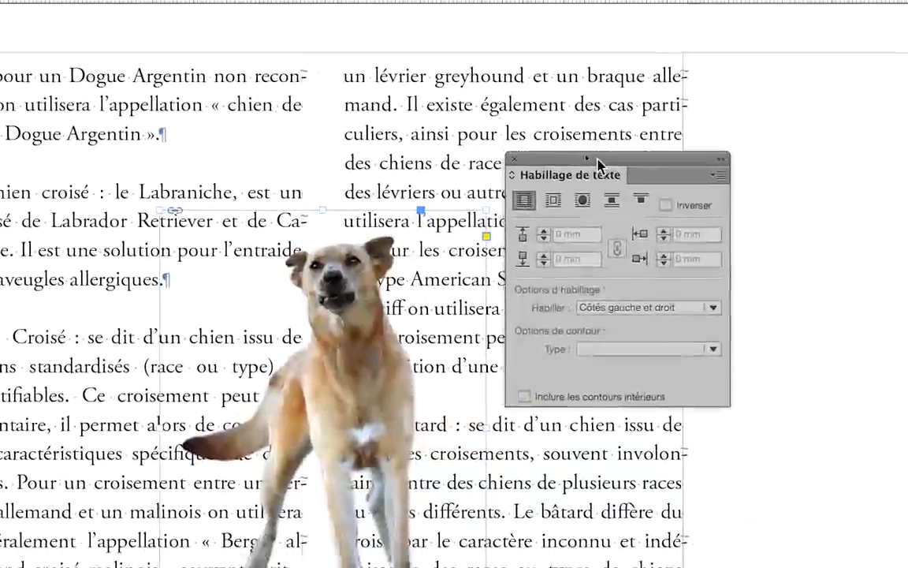
pyautogui.click(592, 178)
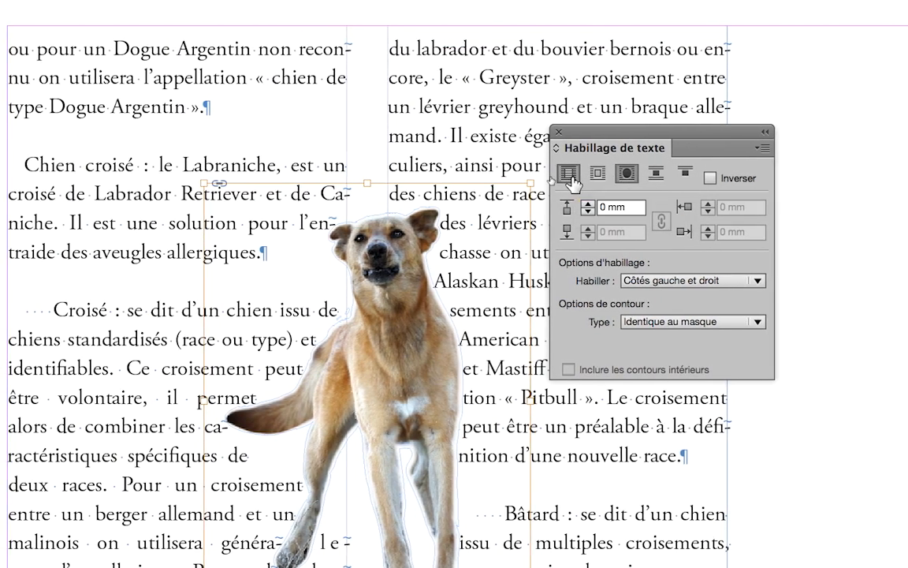
pyautogui.click(531, 172)
pyautogui.click(592, 175)
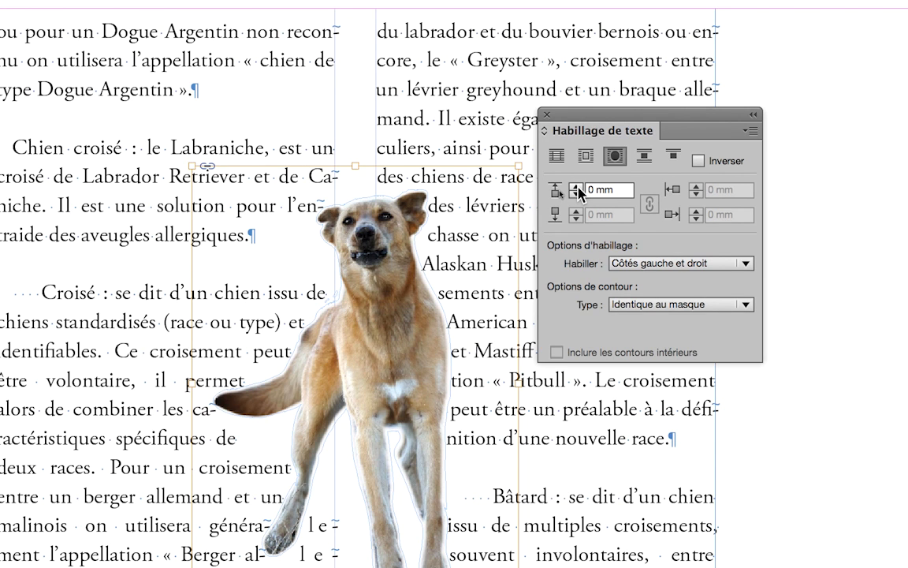
# Try text wrap offsets up to 4 mm around the dog, then settle on an offset of 2 mm.
pyautogui.click(578, 186)
pyautogui.click(577, 187)
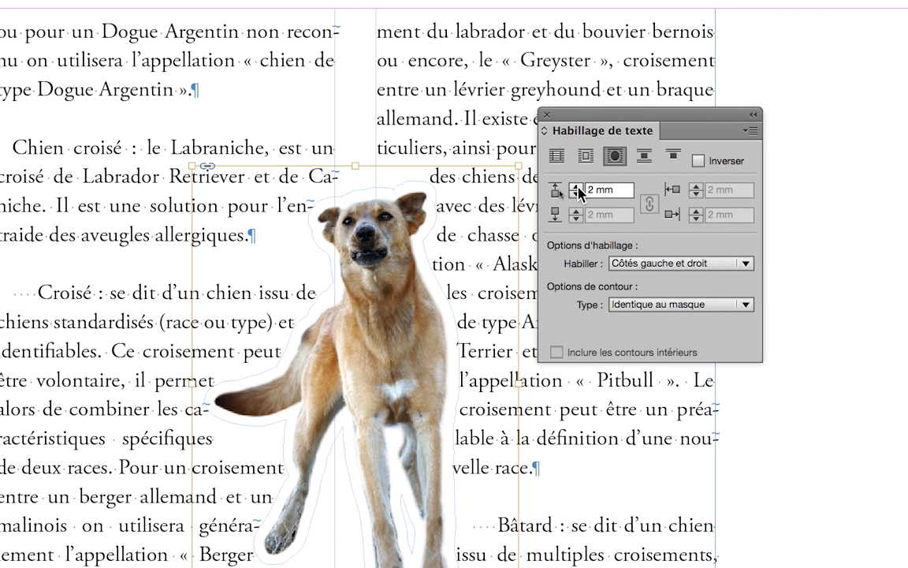
pyautogui.click(577, 187)
pyautogui.click(577, 187)
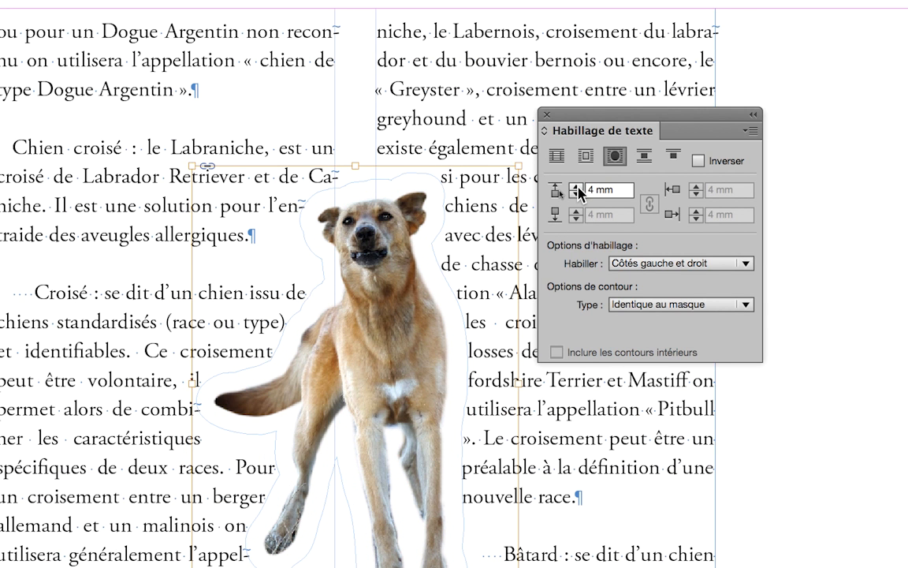
pyautogui.click(577, 194)
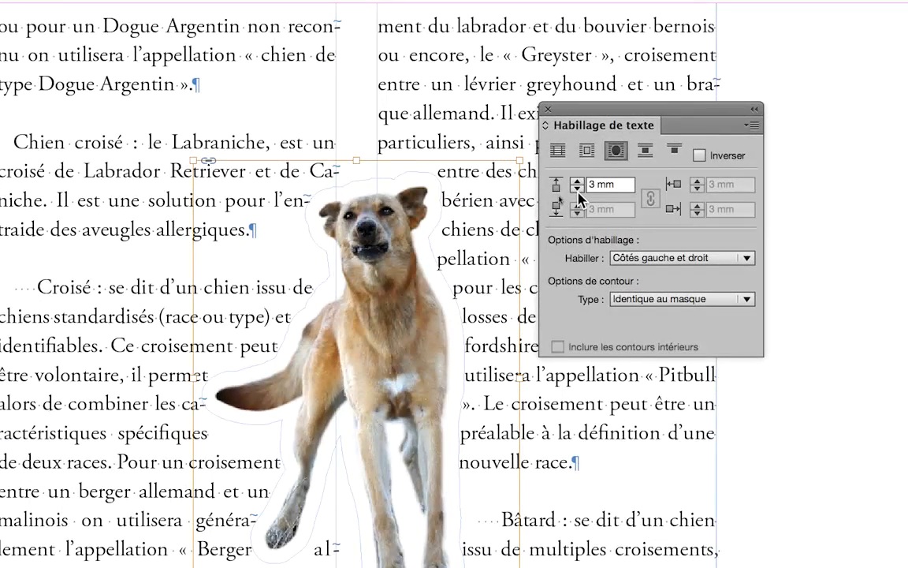
pyautogui.click(578, 191)
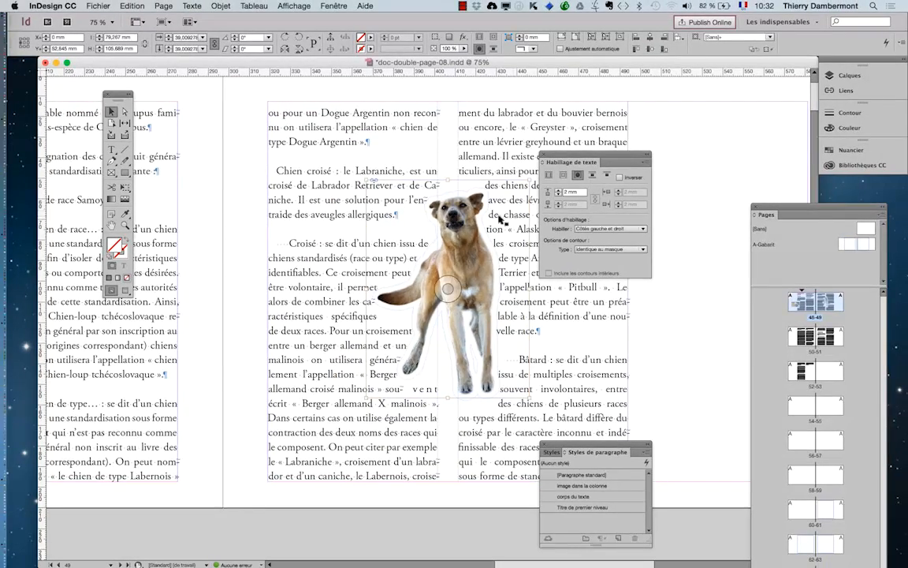
# Clear the wrap settings away from the text, deselect the dog image and switch the spread to preview mode without guides.
pyautogui.moveTo(592, 111); pyautogui.dragTo(746, 106)
pyautogui.click(673, 140)
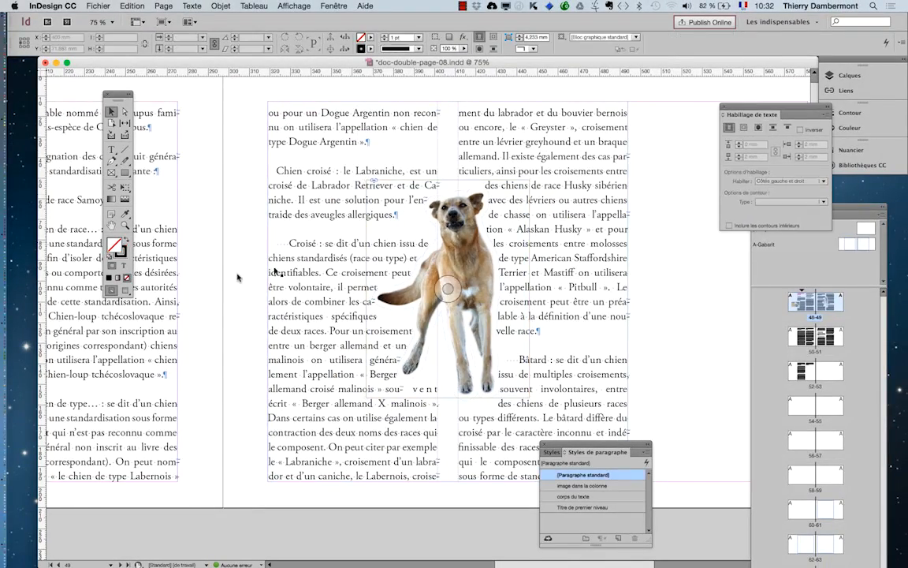
pyautogui.click(125, 290)
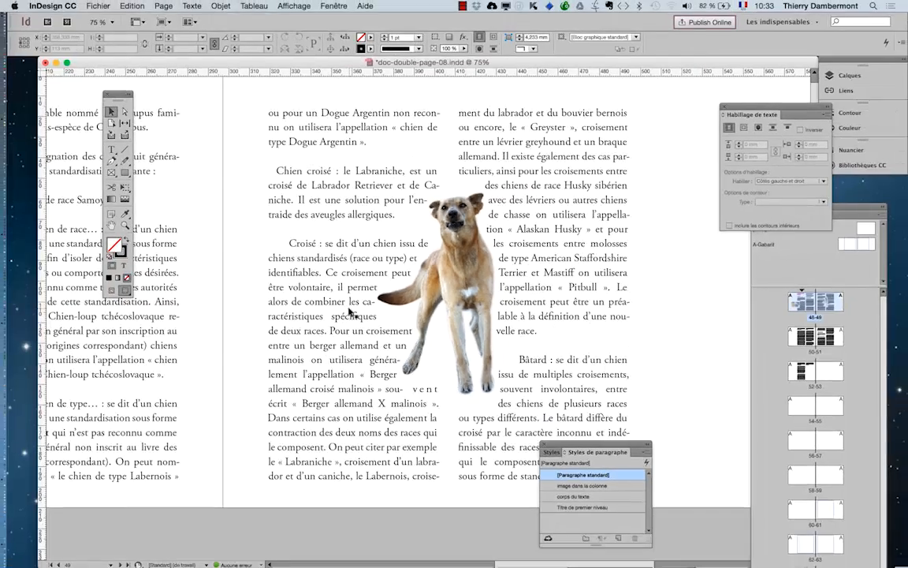
# Move the dog image entirely inside the second text column, to about X 417 mm, Y 108 mm, so text surrounds both sides.
pyautogui.moveTo(475, 255); pyautogui.dragTo(562, 272)
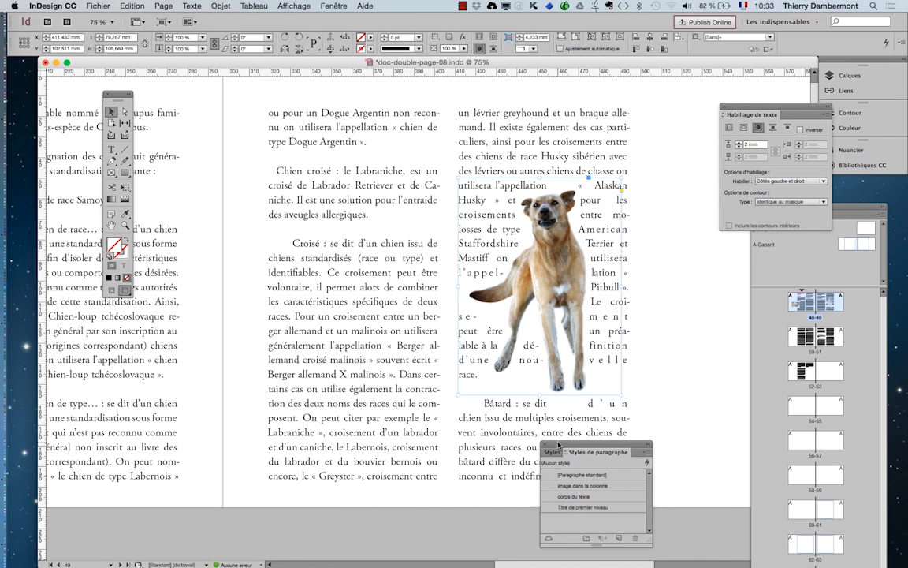
pyautogui.moveTo(599, 452); pyautogui.dragTo(729, 428)
pyautogui.moveTo(562, 264)
pyautogui.mouseDown()
pyautogui.moveTo(467, 268)
pyautogui.moveTo(587, 268)
pyautogui.moveTo(564, 256)
pyautogui.mouseUp()
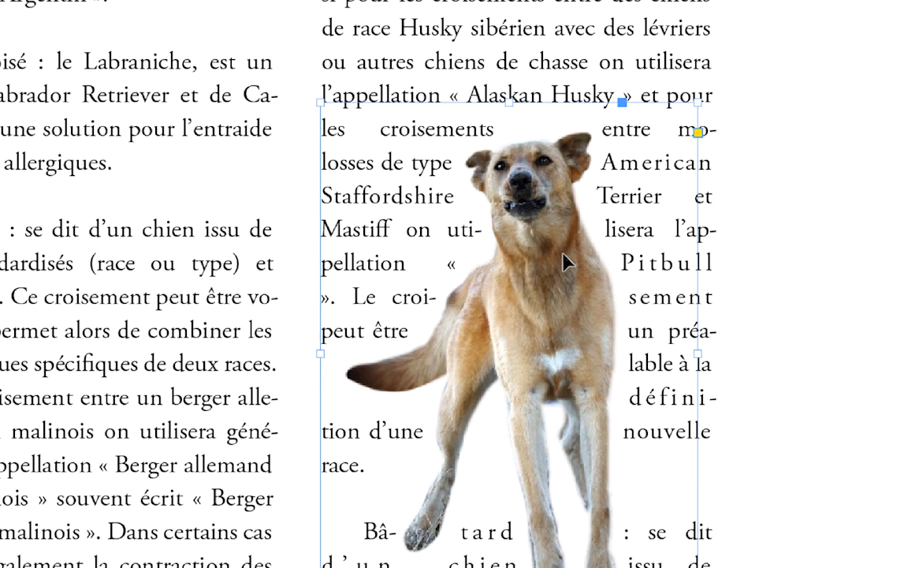
pyautogui.moveTo(563, 253); pyautogui.dragTo(590, 250)
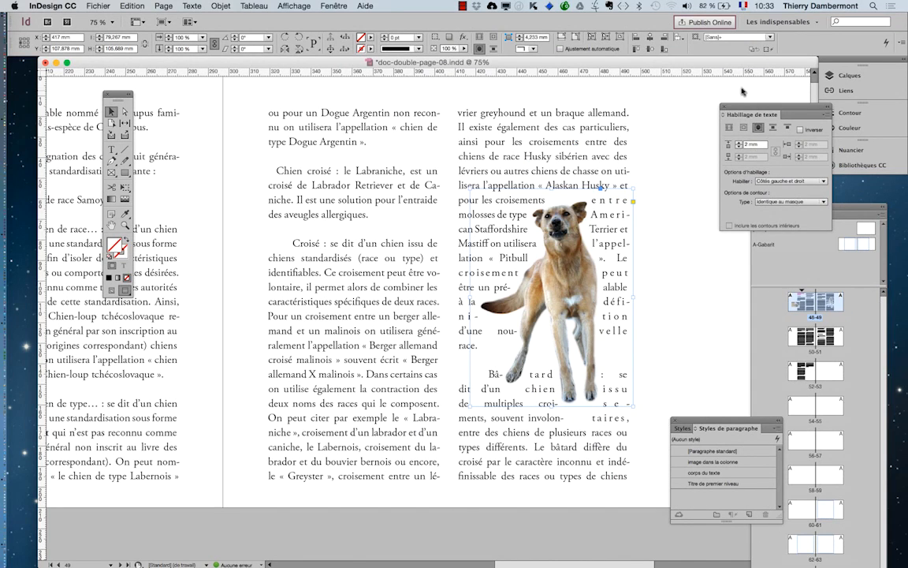
# Set the dog's wrap side option to Plus grande zone.
pyautogui.moveTo(747, 109); pyautogui.dragTo(342, 191)
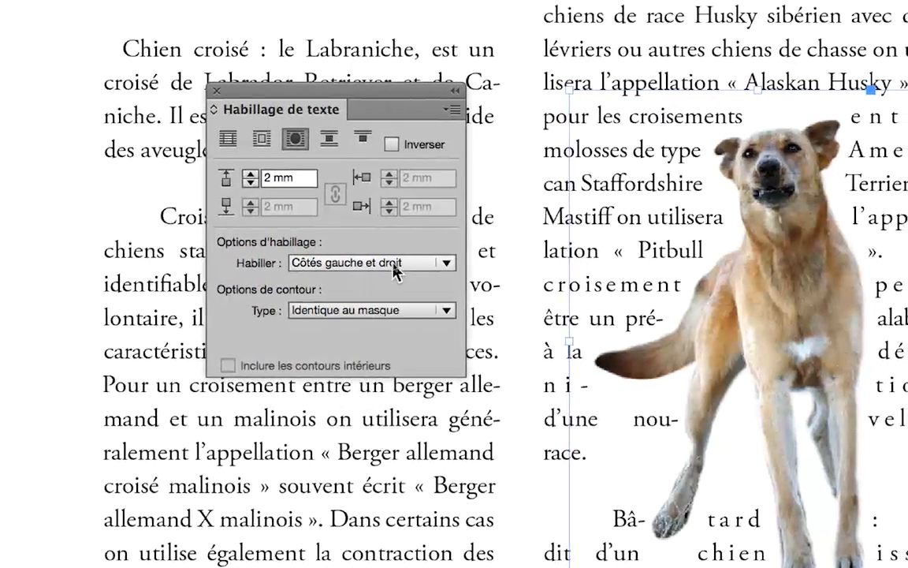
pyautogui.click(396, 268)
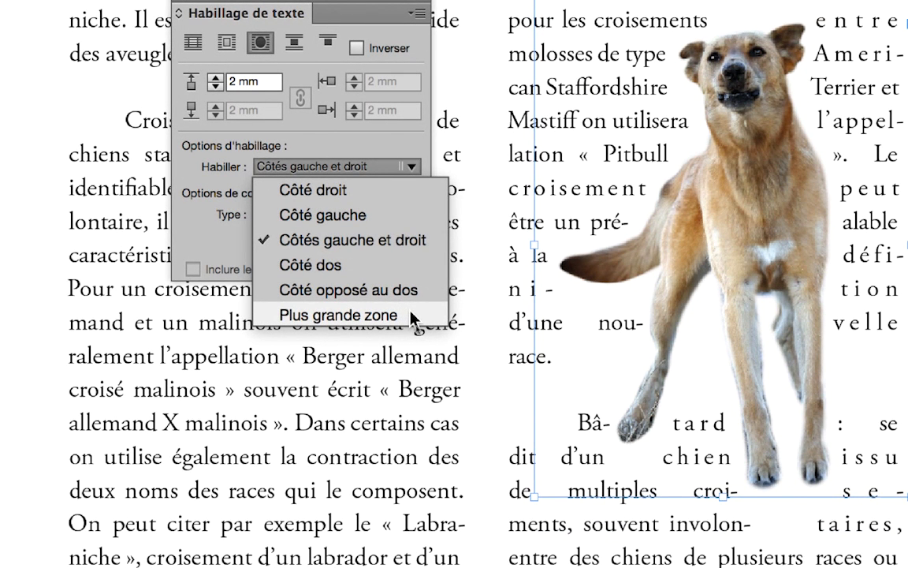
pyautogui.click(410, 315)
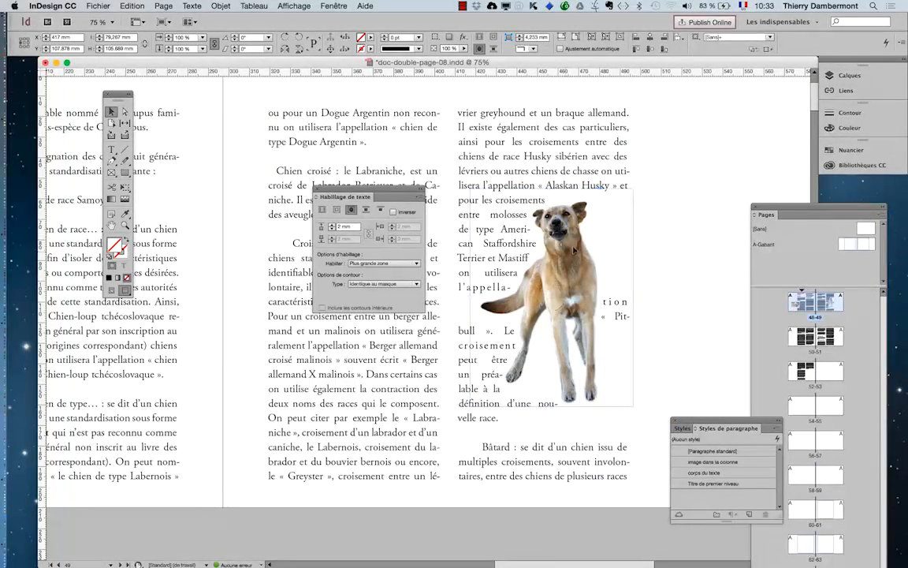
# Reposition the dog image within the second column, then place it across both text columns at about X 362 mm, Y 92 mm.
pyautogui.moveTo(574, 251); pyautogui.dragTo(580, 226)
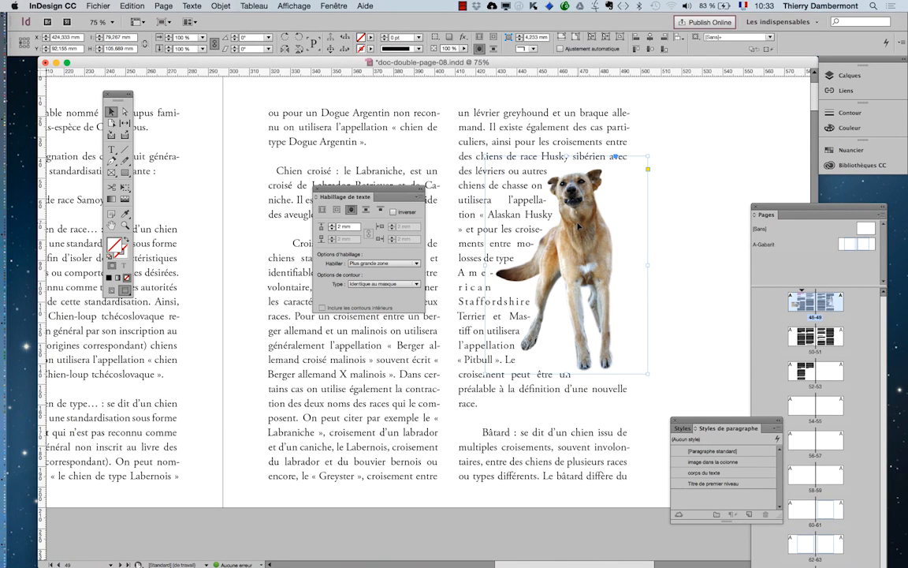
pyautogui.moveTo(364, 197); pyautogui.dragTo(721, 127)
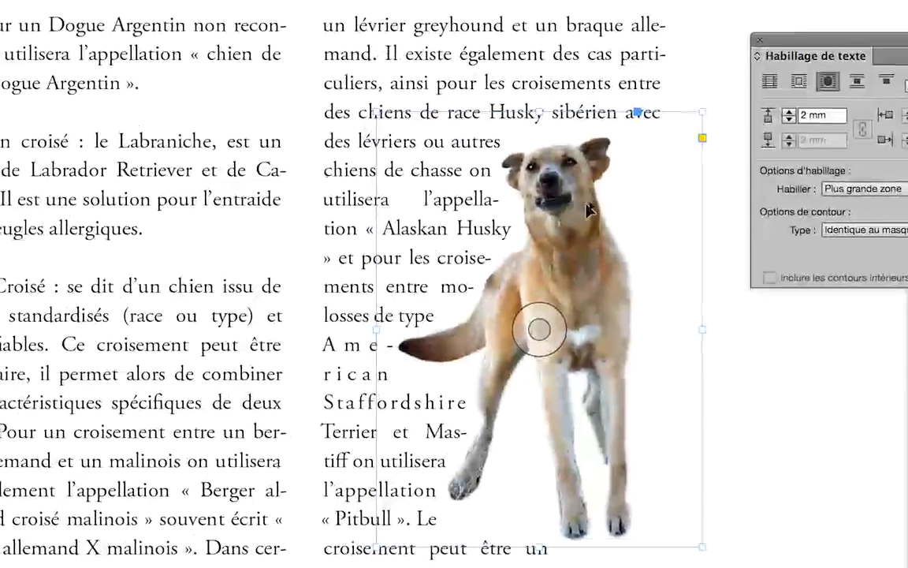
pyautogui.moveTo(595, 208); pyautogui.dragTo(457, 205)
pyautogui.moveTo(536, 207); pyautogui.dragTo(481, 181)
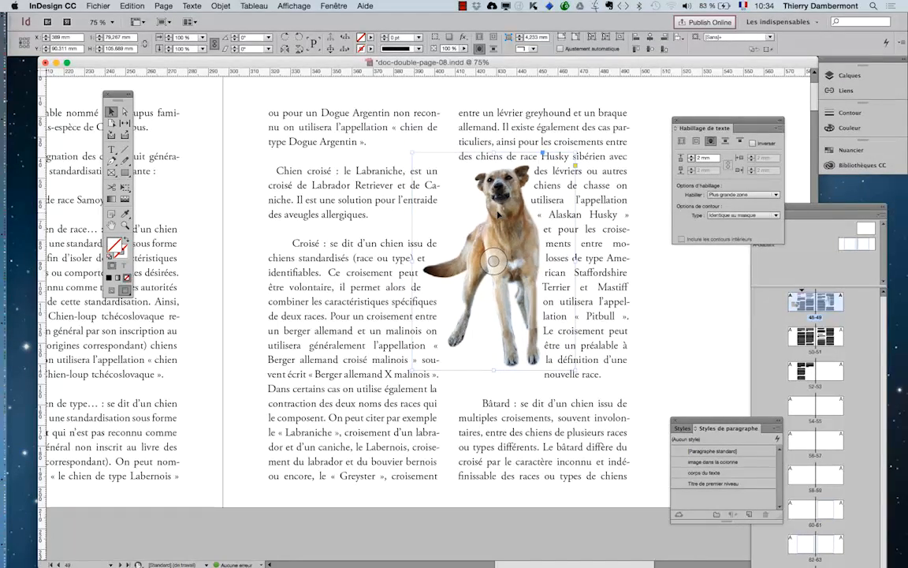
pyautogui.moveTo(520, 219); pyautogui.dragTo(443, 218)
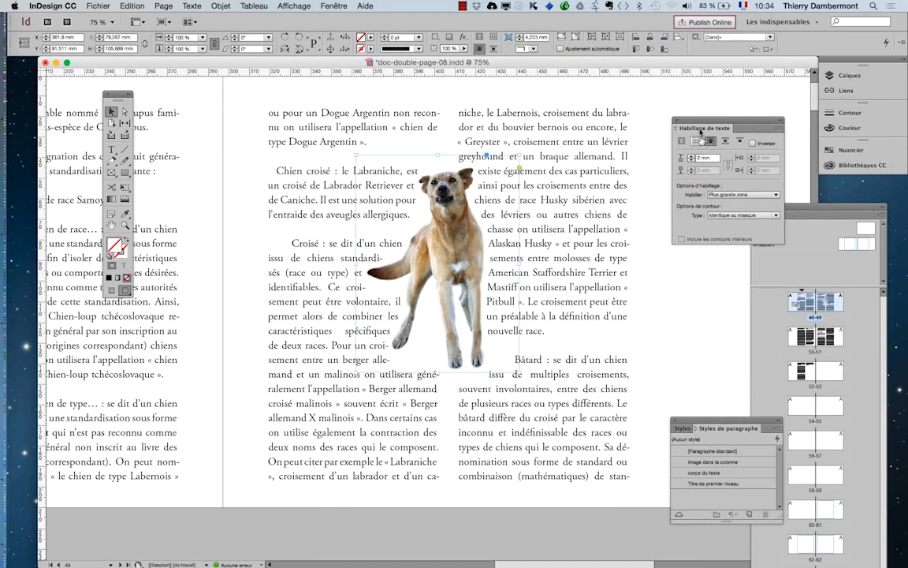
# Set the dog's wrap side option to Côtés gauche et droit.
pyautogui.moveTo(690, 123); pyautogui.dragTo(564, 231)
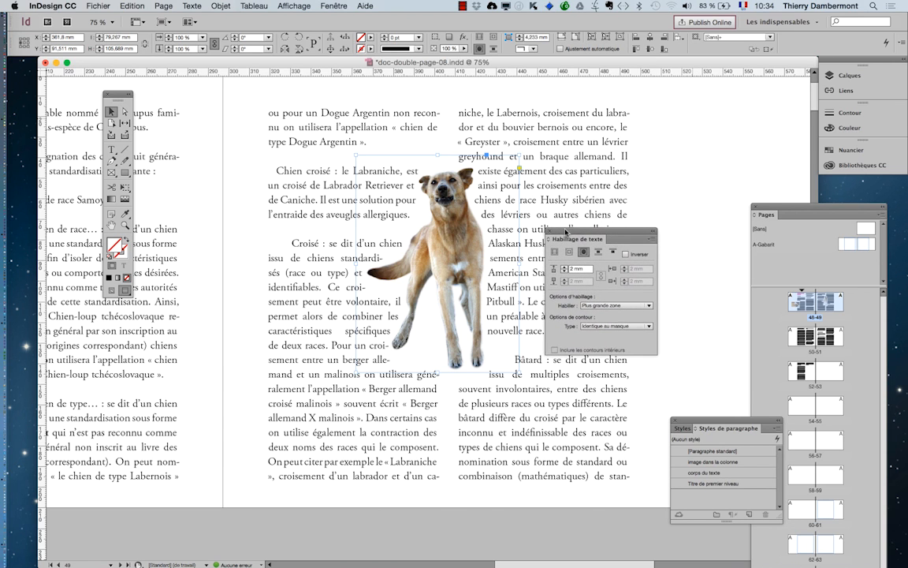
pyautogui.scroll(1, 426, 333)
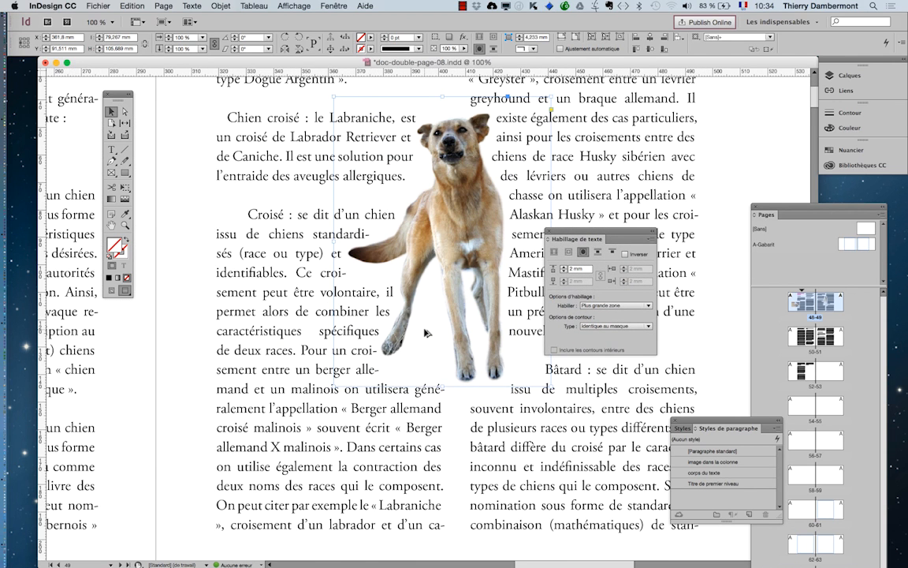
pyautogui.scroll(1, 426, 333)
pyautogui.click(613, 305)
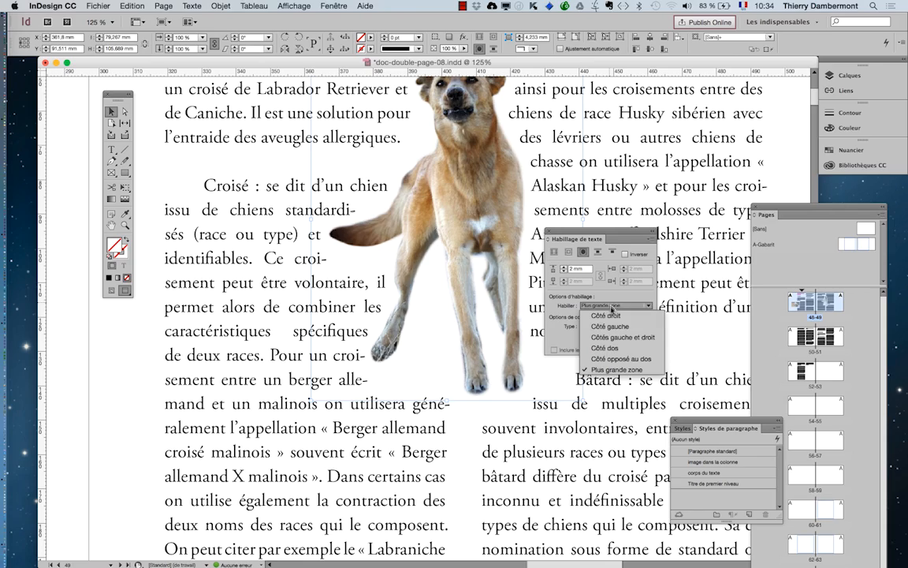
pyautogui.click(620, 338)
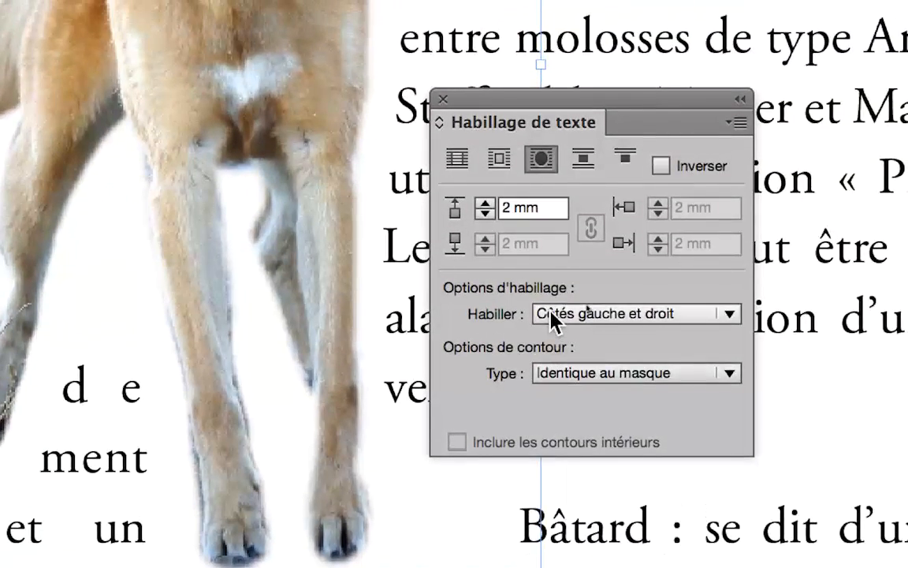
# Set the dog's wrap side option to Plus grande zone and clear the wrap settings away from the image.
pyautogui.click(554, 284)
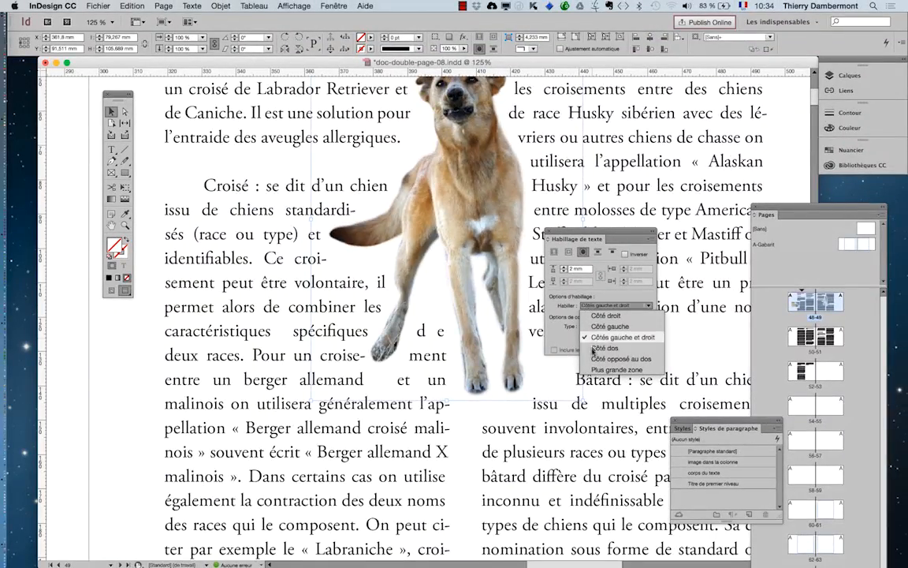
pyautogui.click(597, 371)
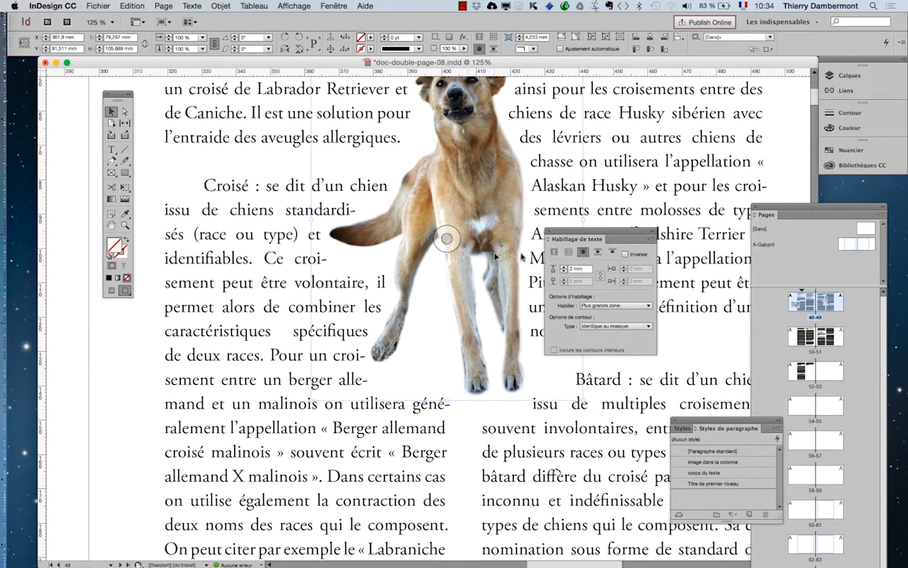
pyautogui.moveTo(603, 231); pyautogui.dragTo(734, 122)
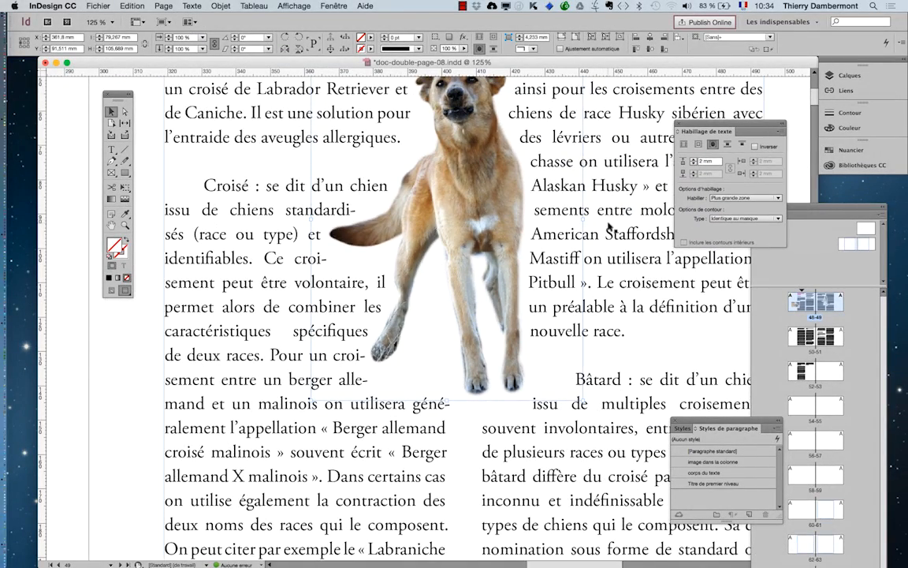
# Save the document under the new name doc-double-page-09.indd in the ID 20 janvier 2016 folder.
pyautogui.scroll(-1, 608, 229)
pyautogui.scroll(-1, 598, 235)
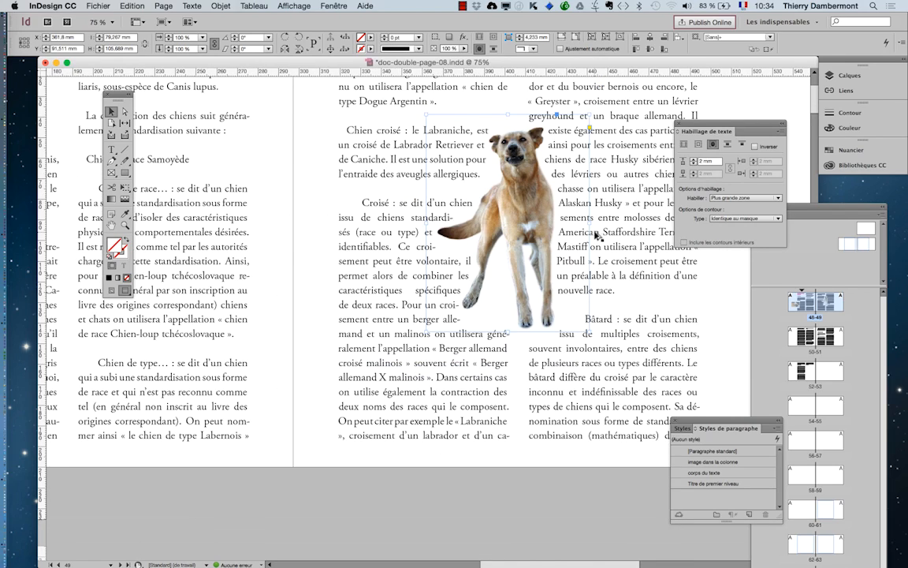
pyautogui.moveTo(434, 286); pyautogui.dragTo(335, 347)
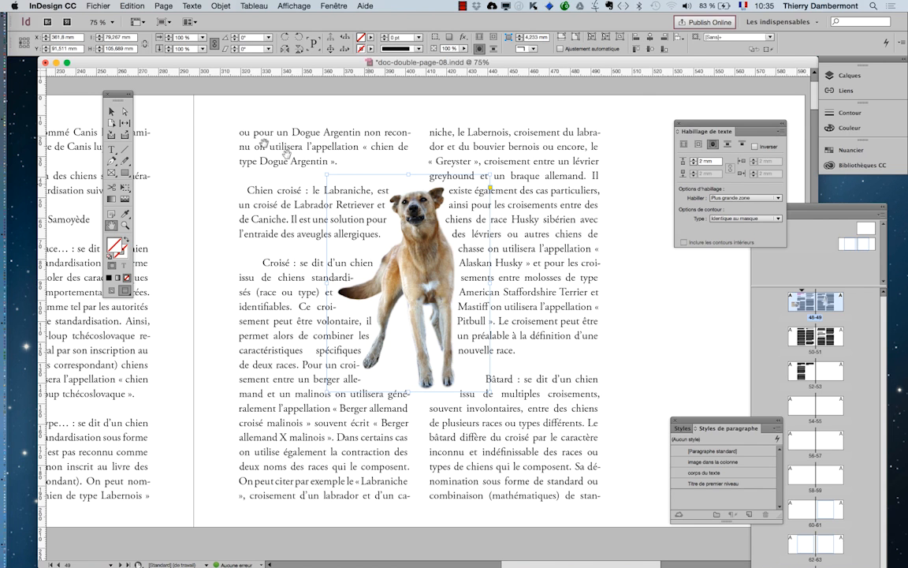
pyautogui.click(88, 5)
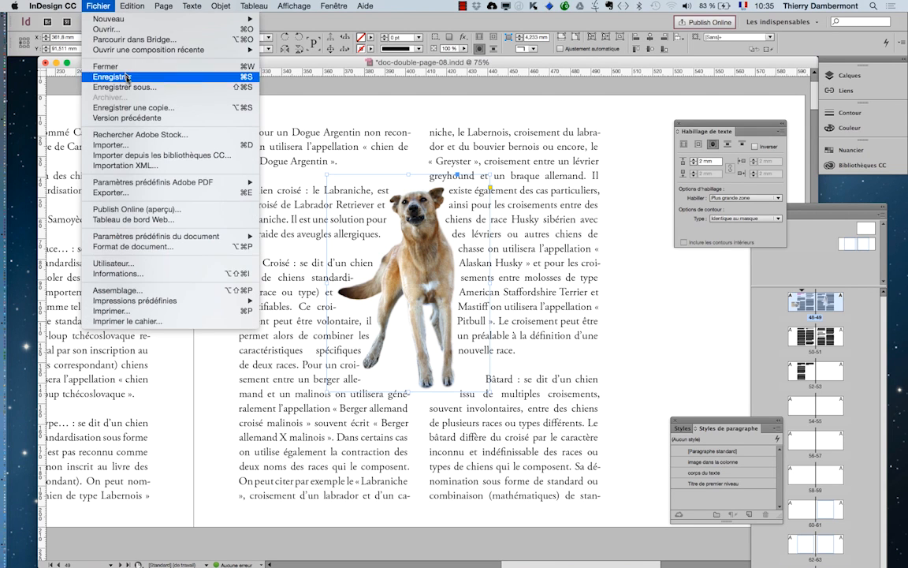
pyautogui.click(141, 90)
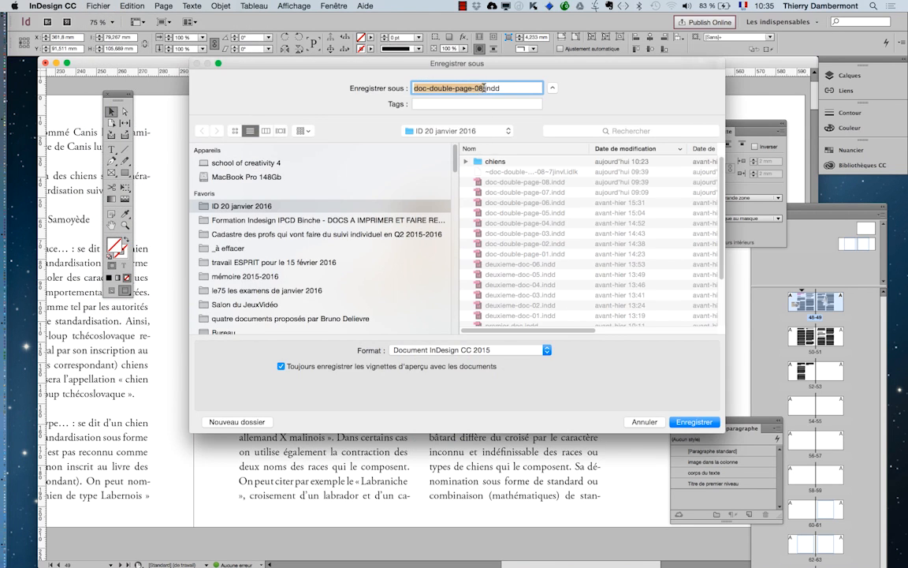
pyautogui.click(483, 89)
pyautogui.press('Return')
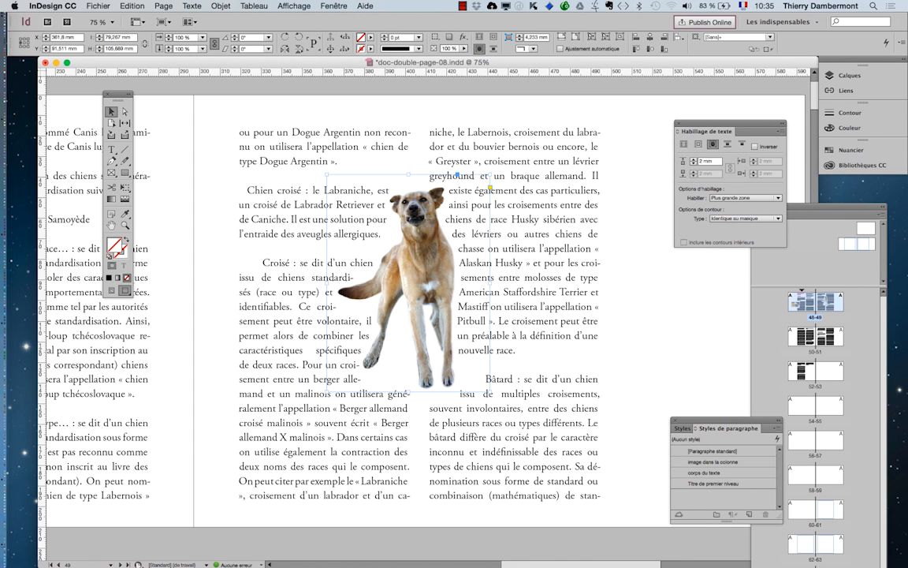
# Enlarge the dog image and its frame proportionally to about 106 × 142 mm with the Free Transform tool.
pyautogui.click(126, 188)
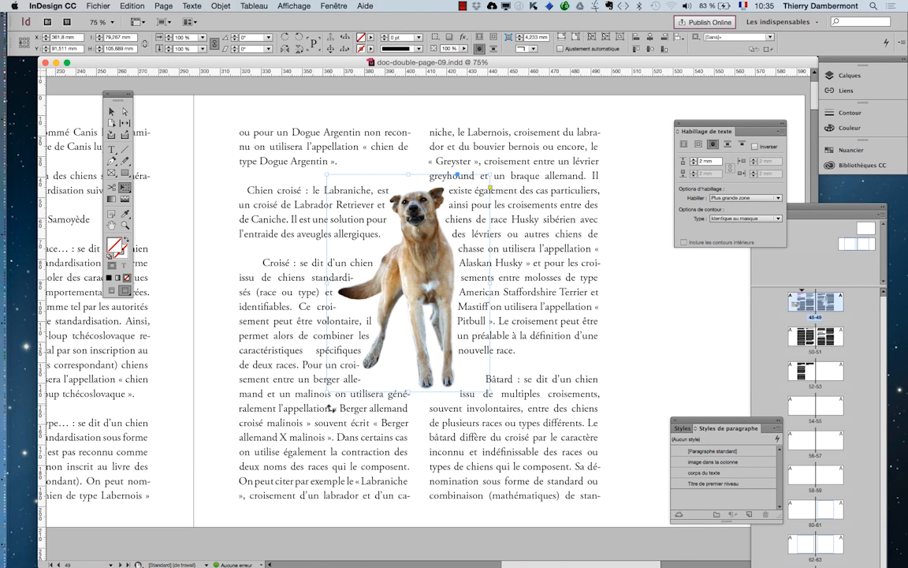
pyautogui.moveTo(327, 392); pyautogui.dragTo(298, 425)
pyautogui.press('super+minus')
pyautogui.press('super+minus')
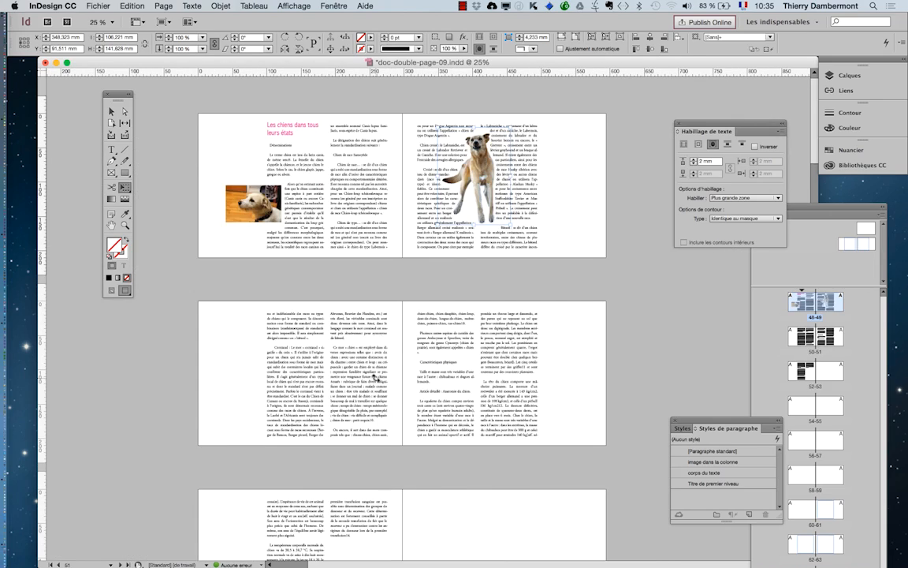
pyautogui.press('super+equal')
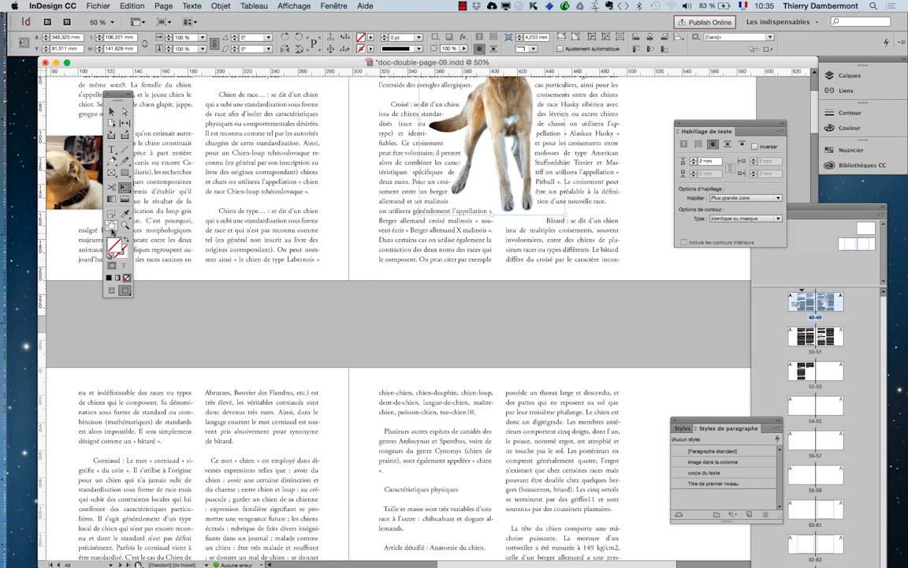
pyautogui.moveTo(345, 253); pyautogui.dragTo(274, 436)
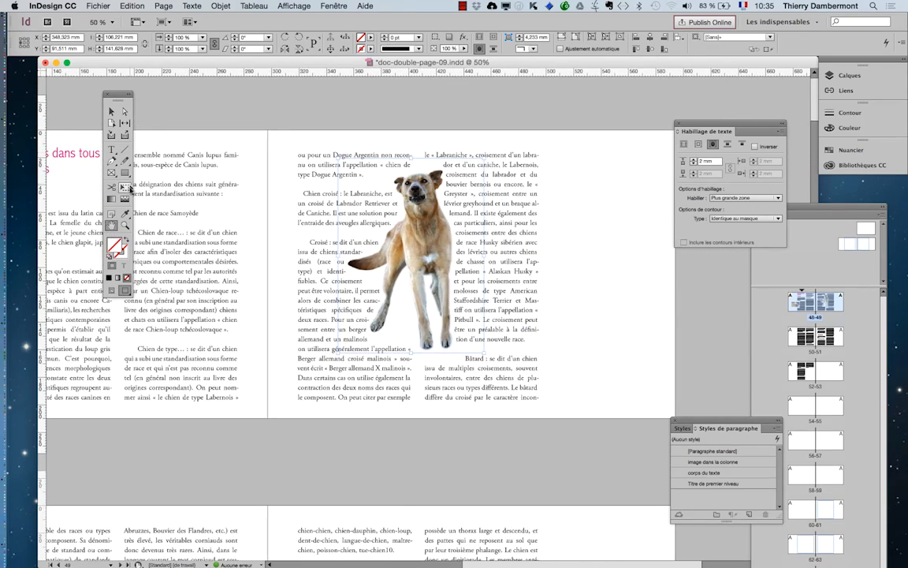
pyautogui.click(111, 111)
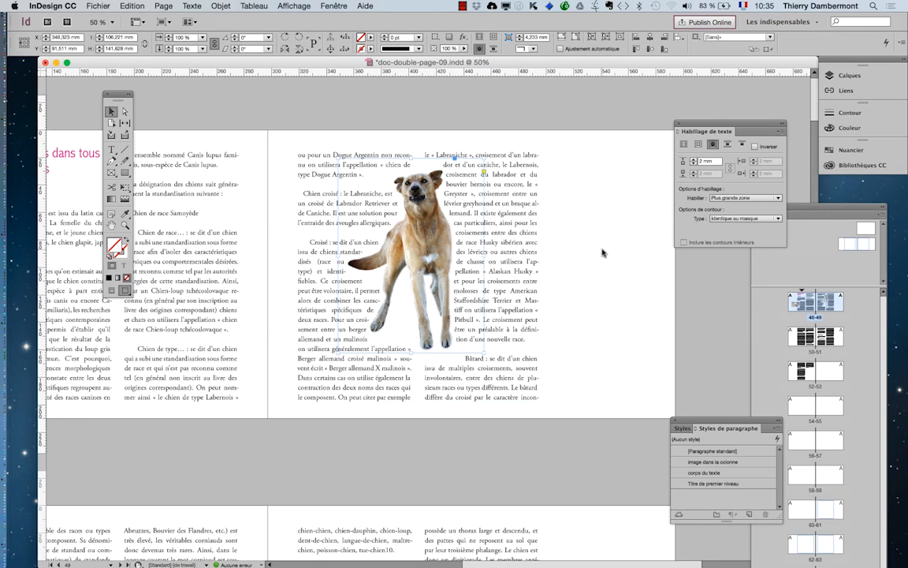
# Resize the dog image and its frame proportionally to about 87 × 115 mm with Free Transform, and deselect it.
pyautogui.click(410, 254)
pyautogui.doubleClick(428, 240)
pyautogui.moveTo(336, 156); pyautogui.dragTo(355, 174)
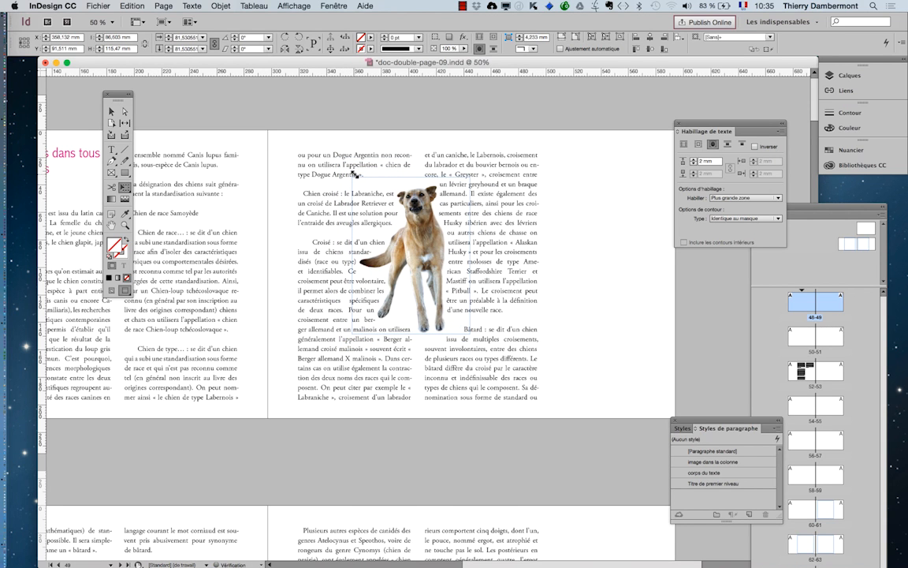
pyautogui.click(111, 111)
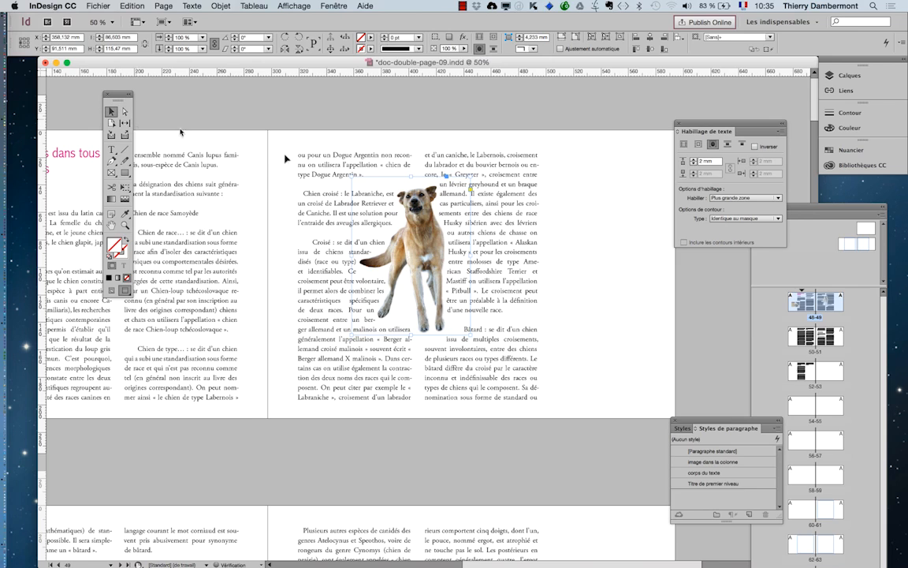
pyautogui.click(614, 249)
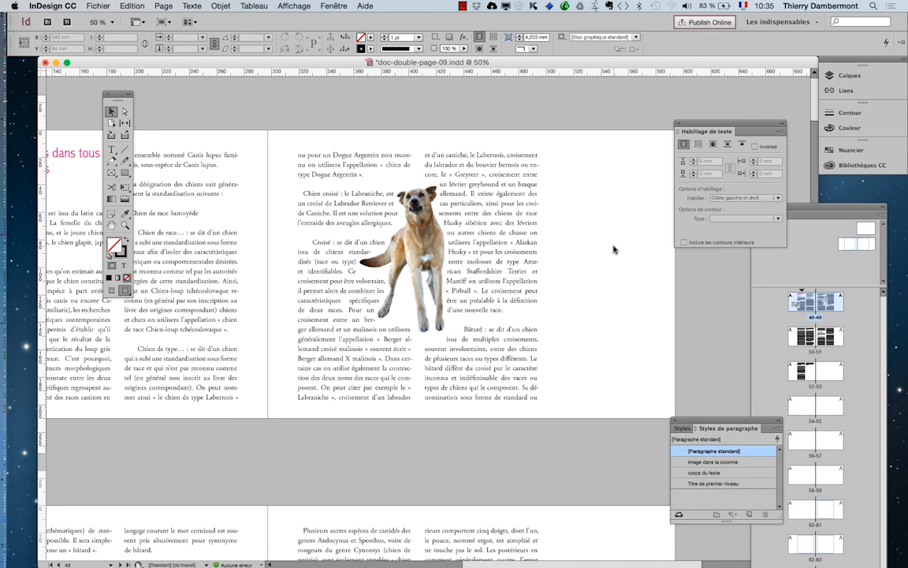